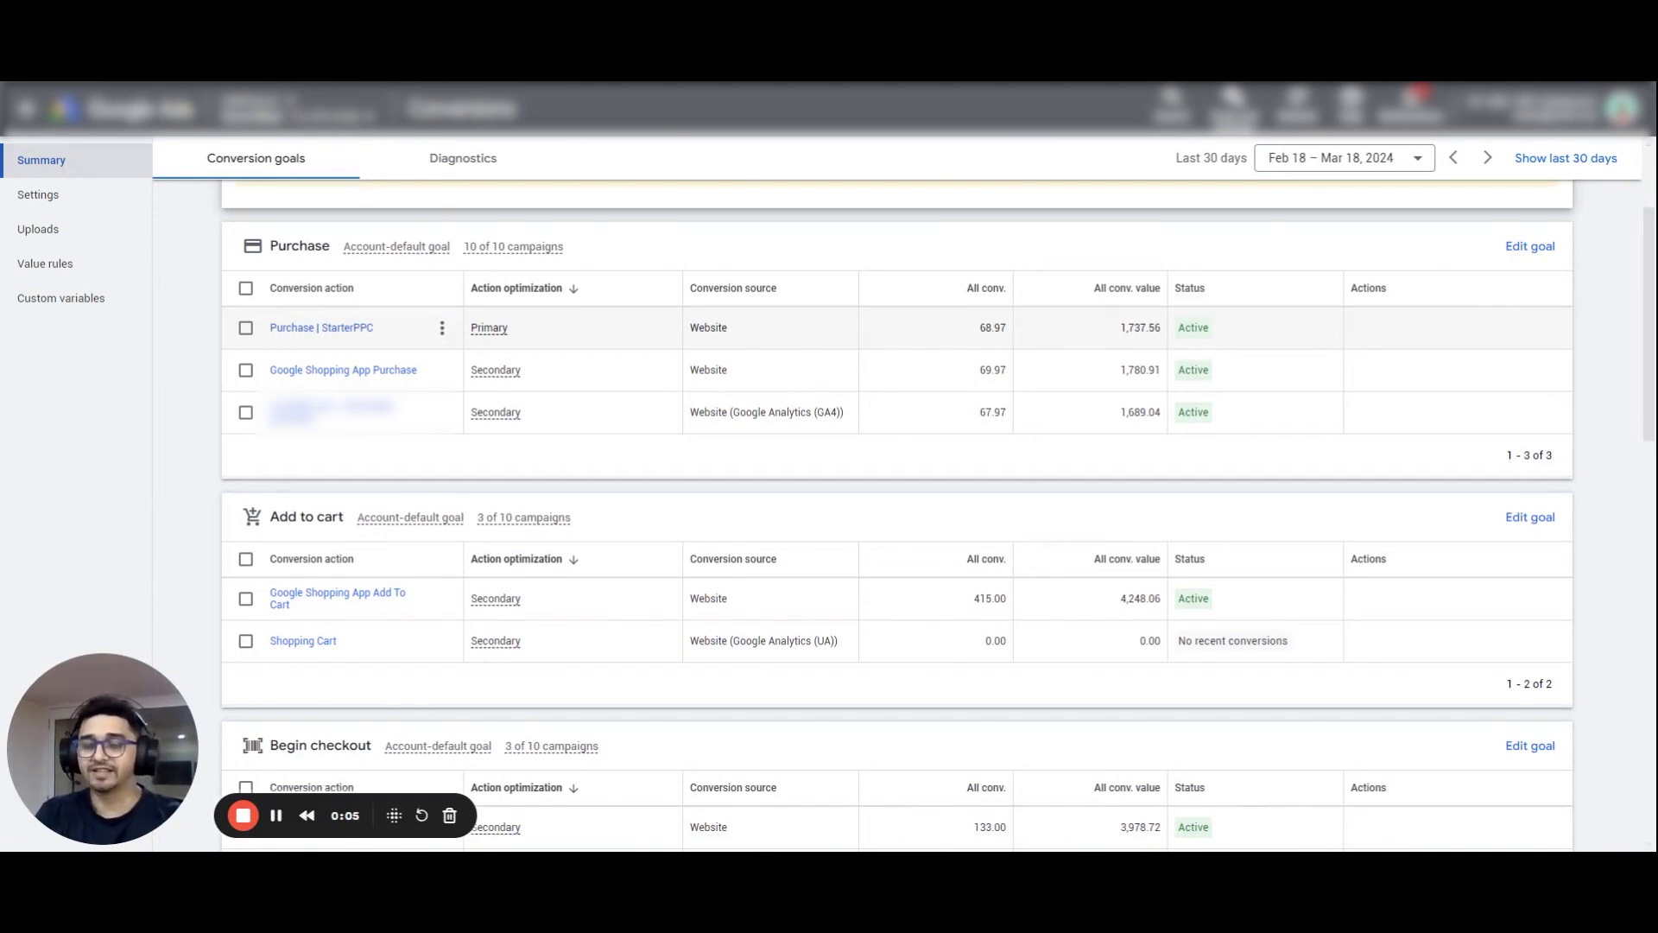
# - Switch to the account's Campaigns page and open the Conversions summary listing the conversion goals from there
pyautogui.scroll(2, 1013, 374)
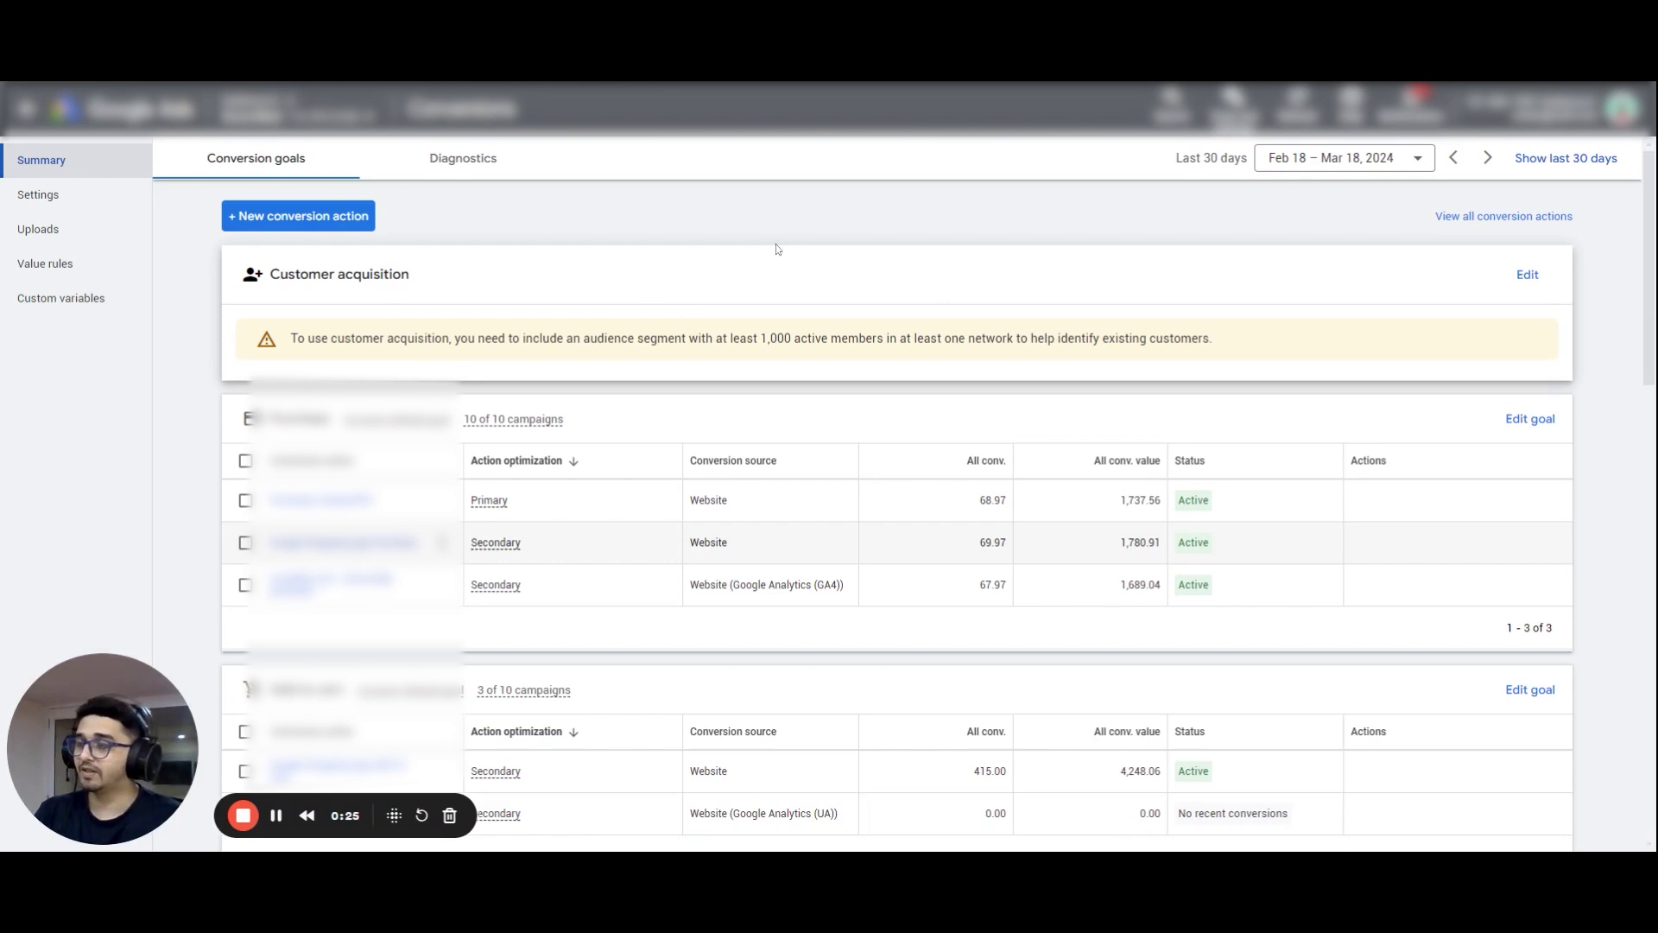
pyautogui.hotkey('ctrl', 'Tab')
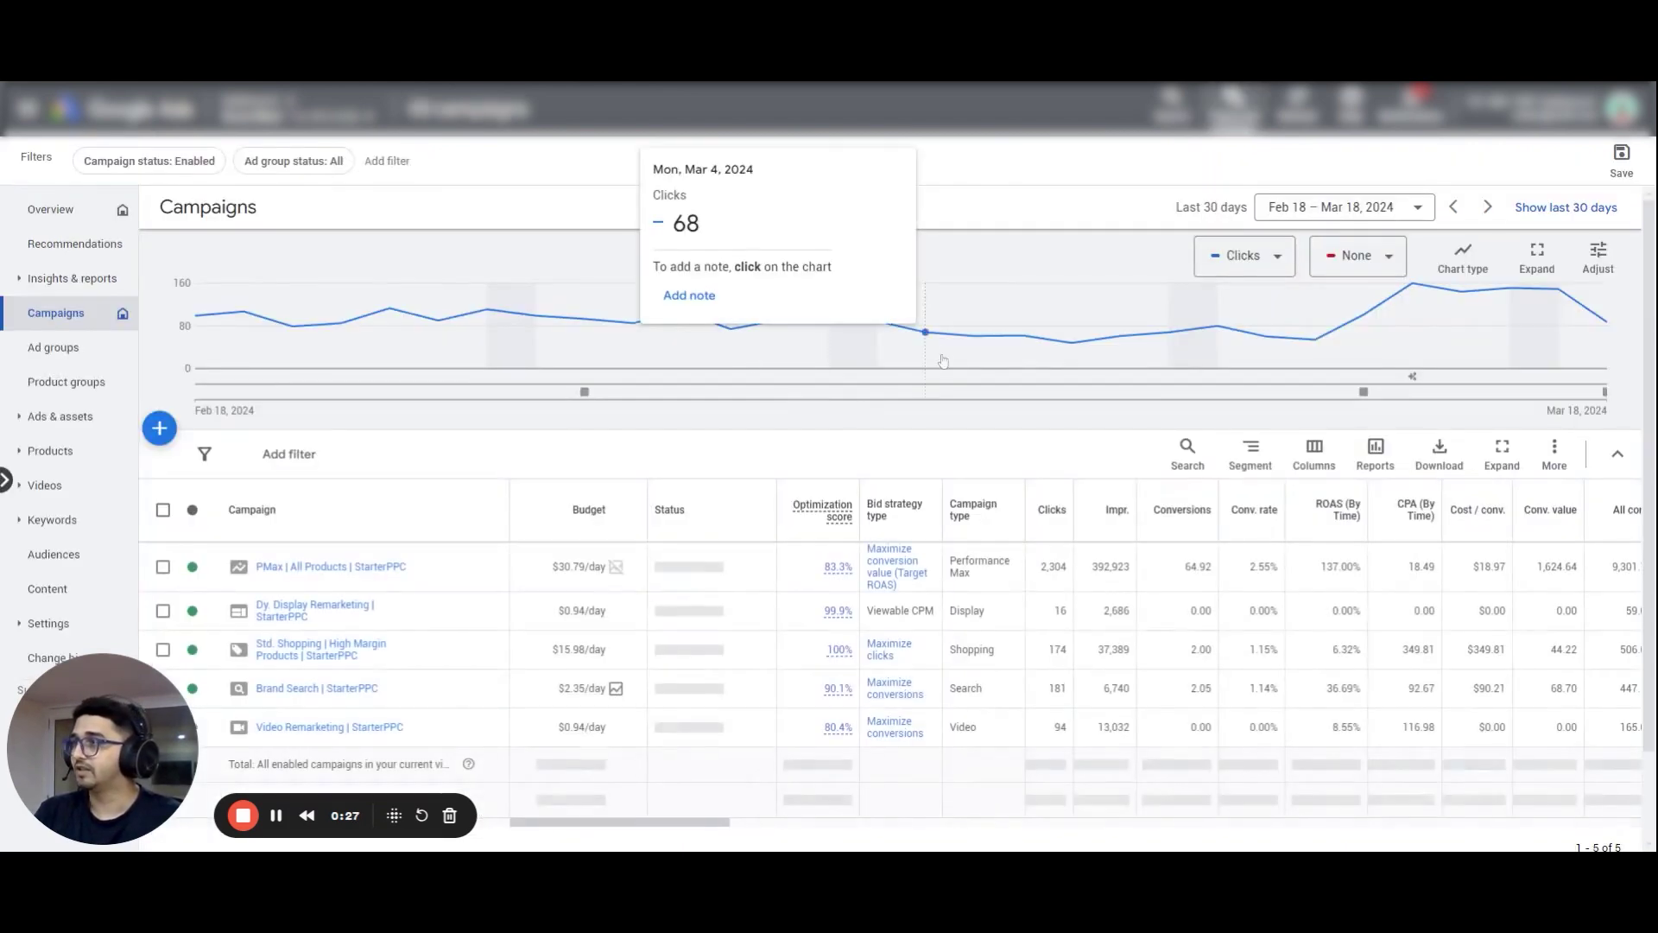
pyautogui.click(1217, 129)
pyautogui.click(1063, 211)
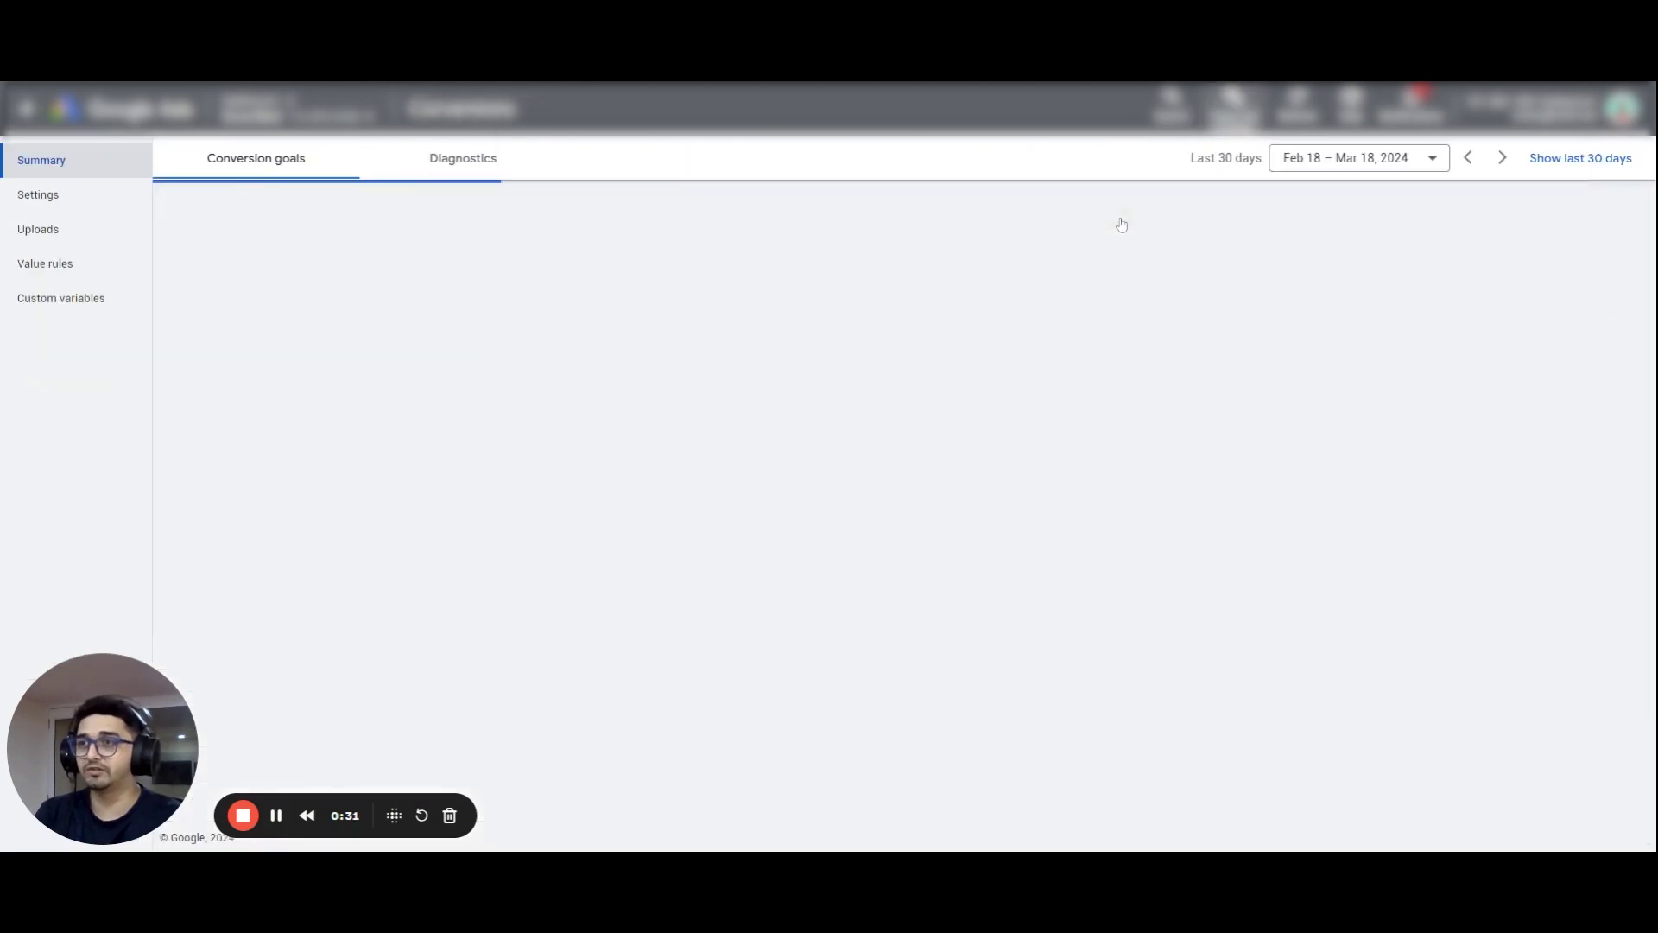
pyautogui.click(1234, 108)
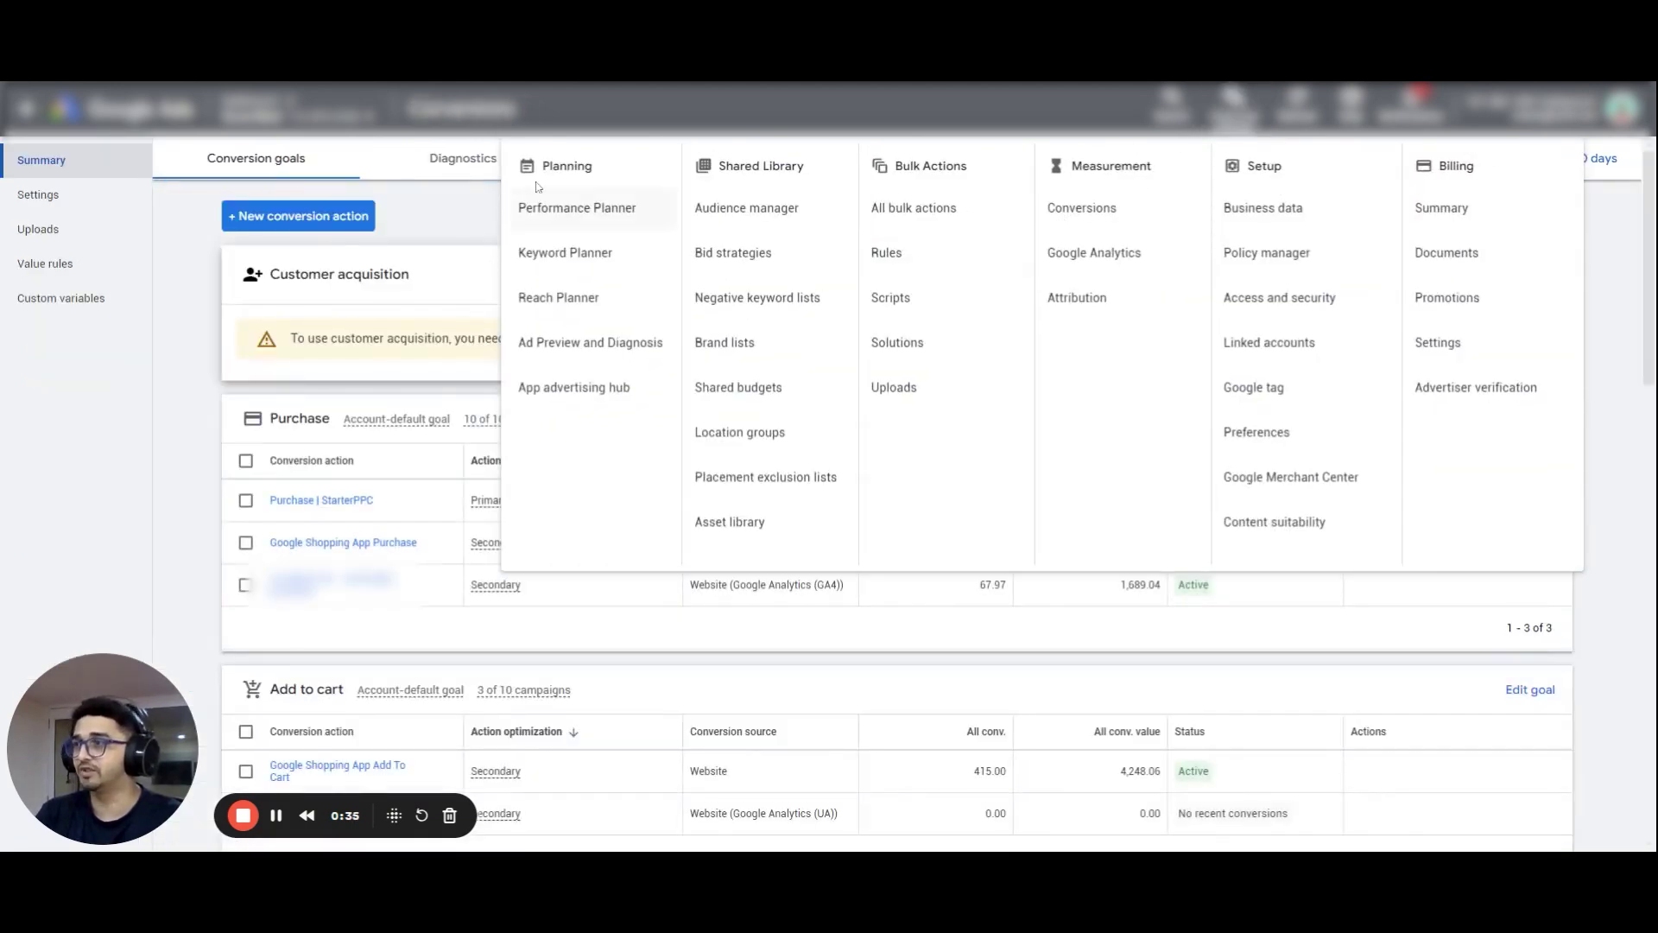
pyautogui.click(436, 228)
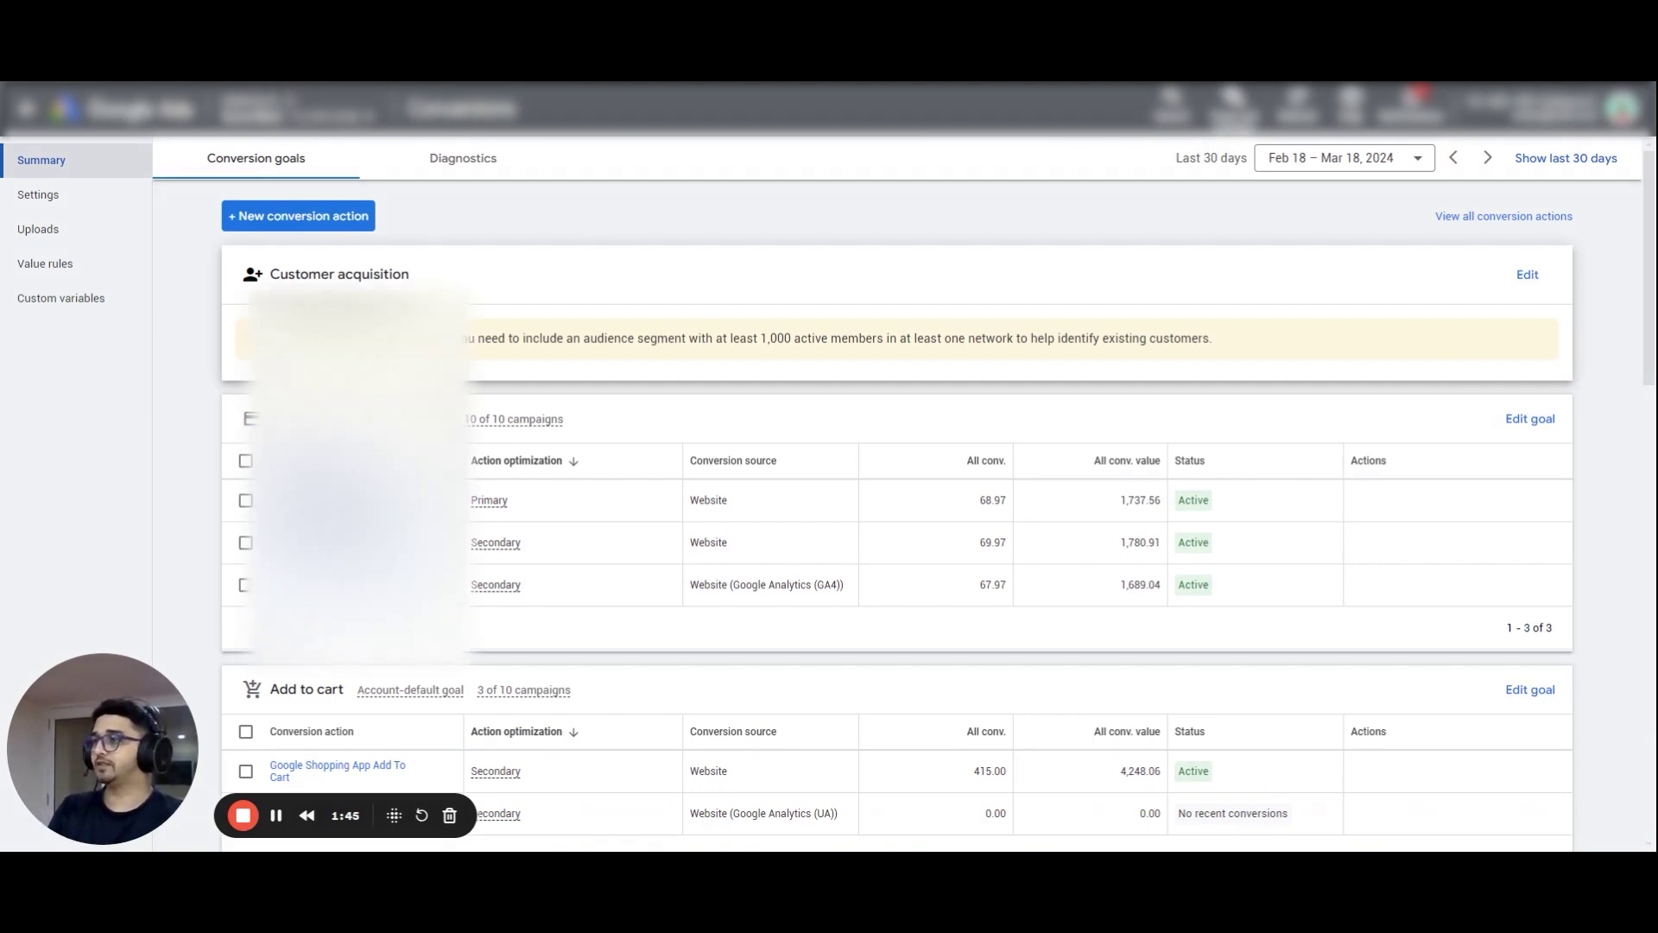
# - Review the Purchase, Add to cart and Begin checkout goals, comparing each conversion action's optimization type, source and status
pyautogui.scroll(-2, 553, 328)
pyautogui.scroll(2, 553, 328)
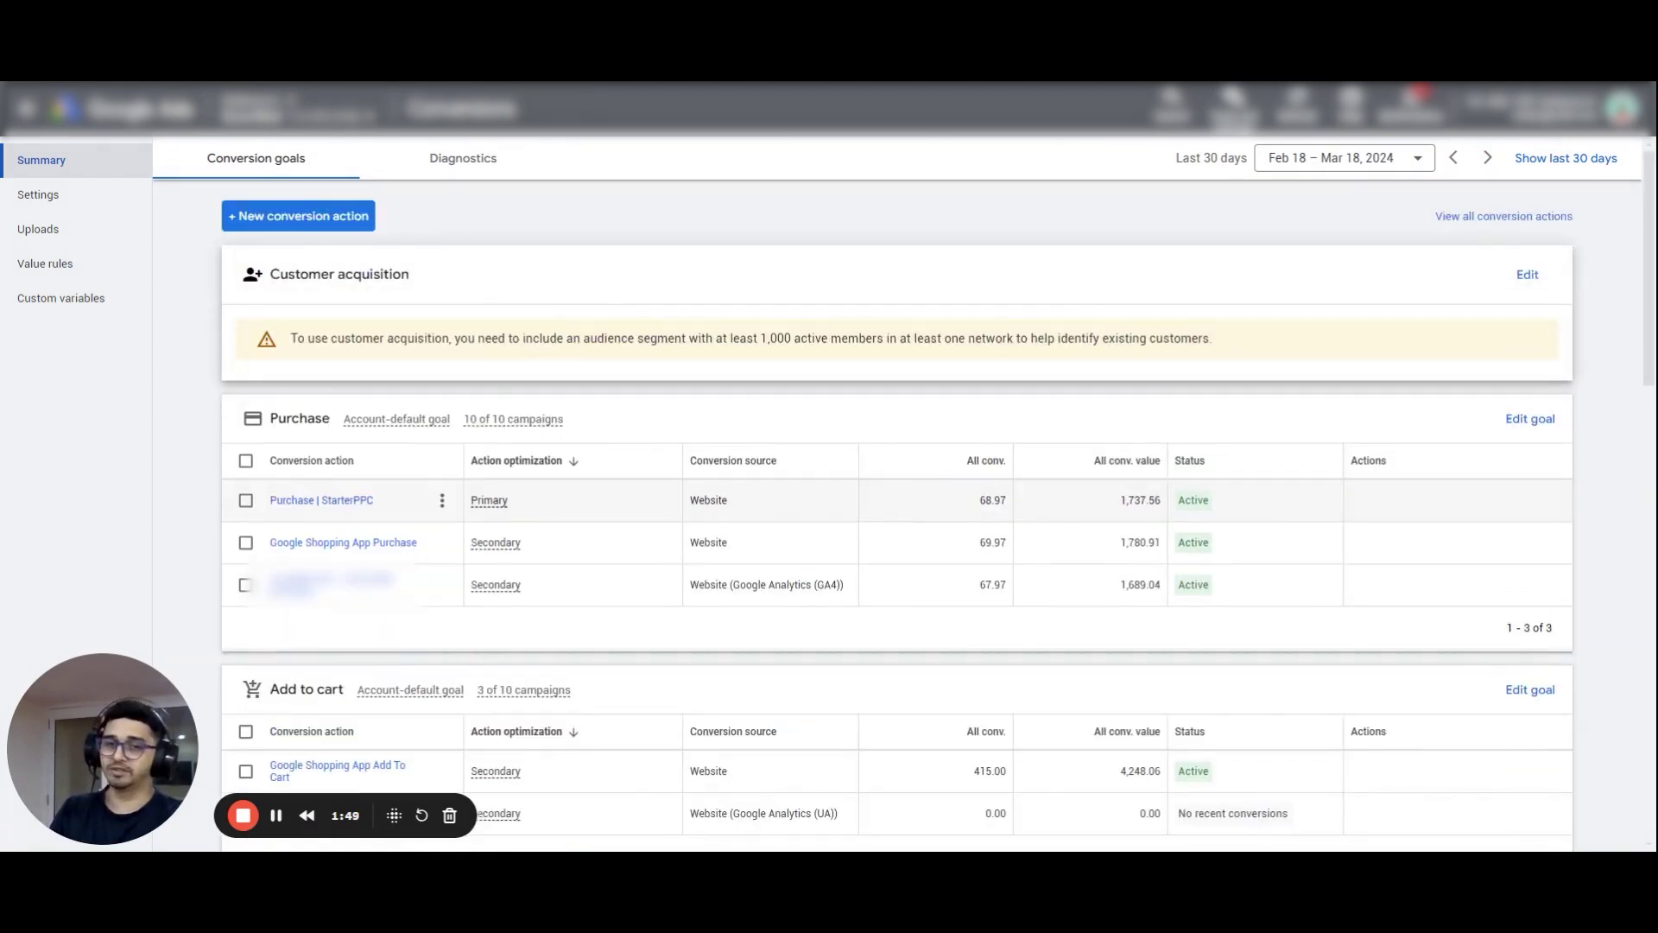
pyautogui.scroll(-3, 560, 357)
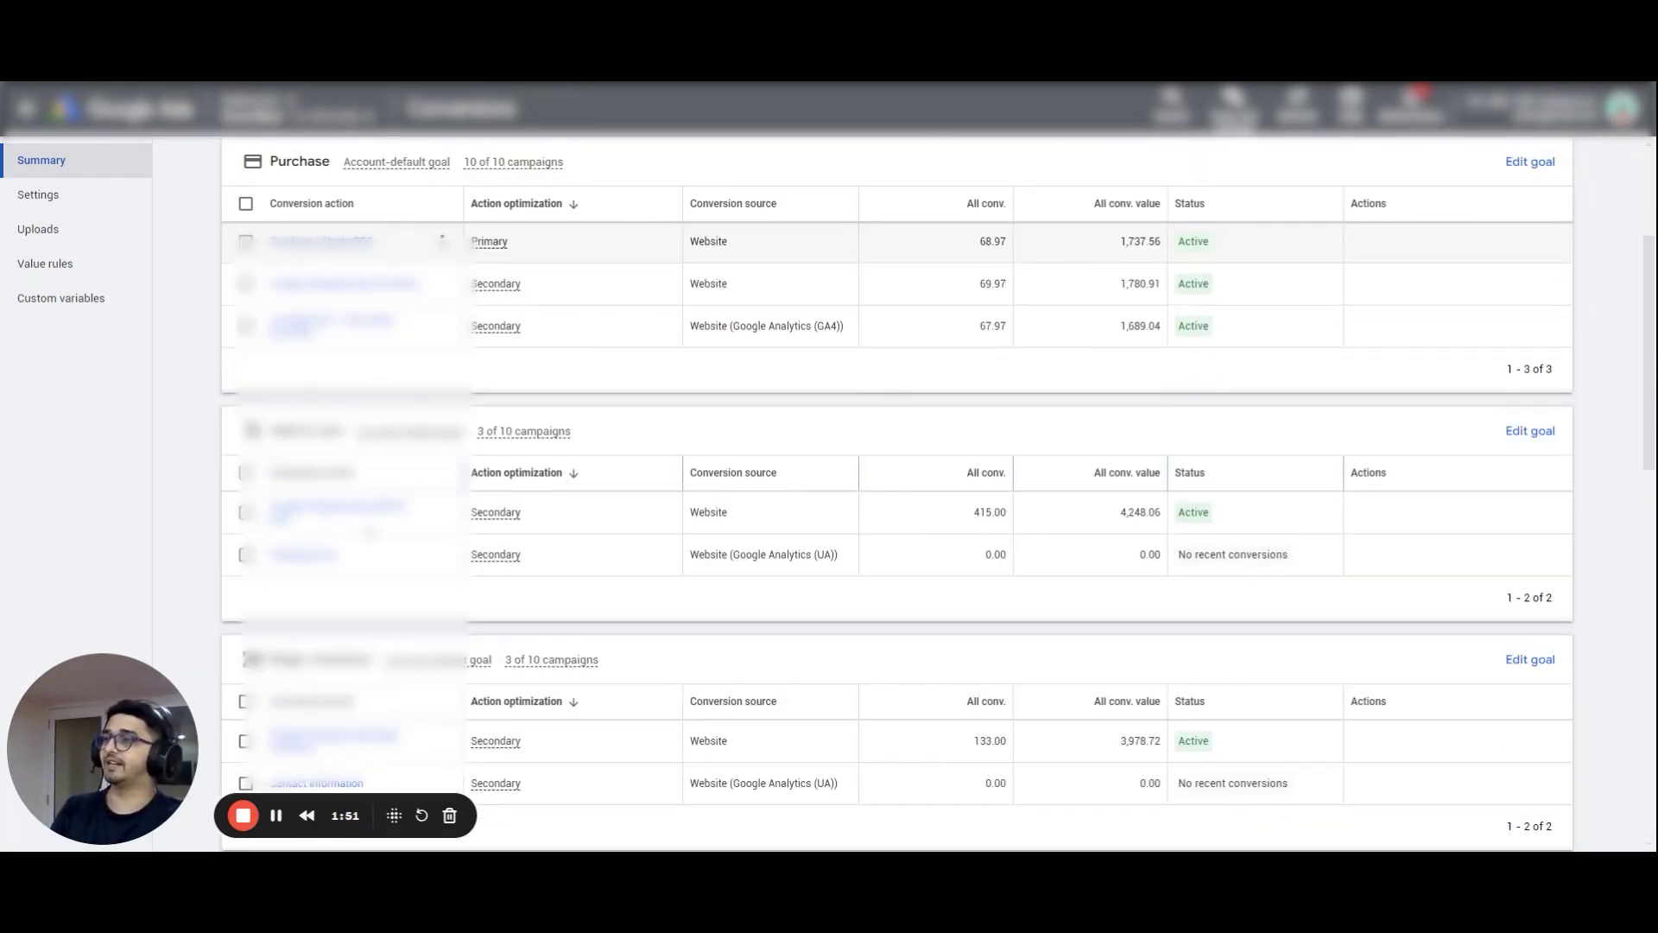
pyautogui.scroll(-3, 898, 492)
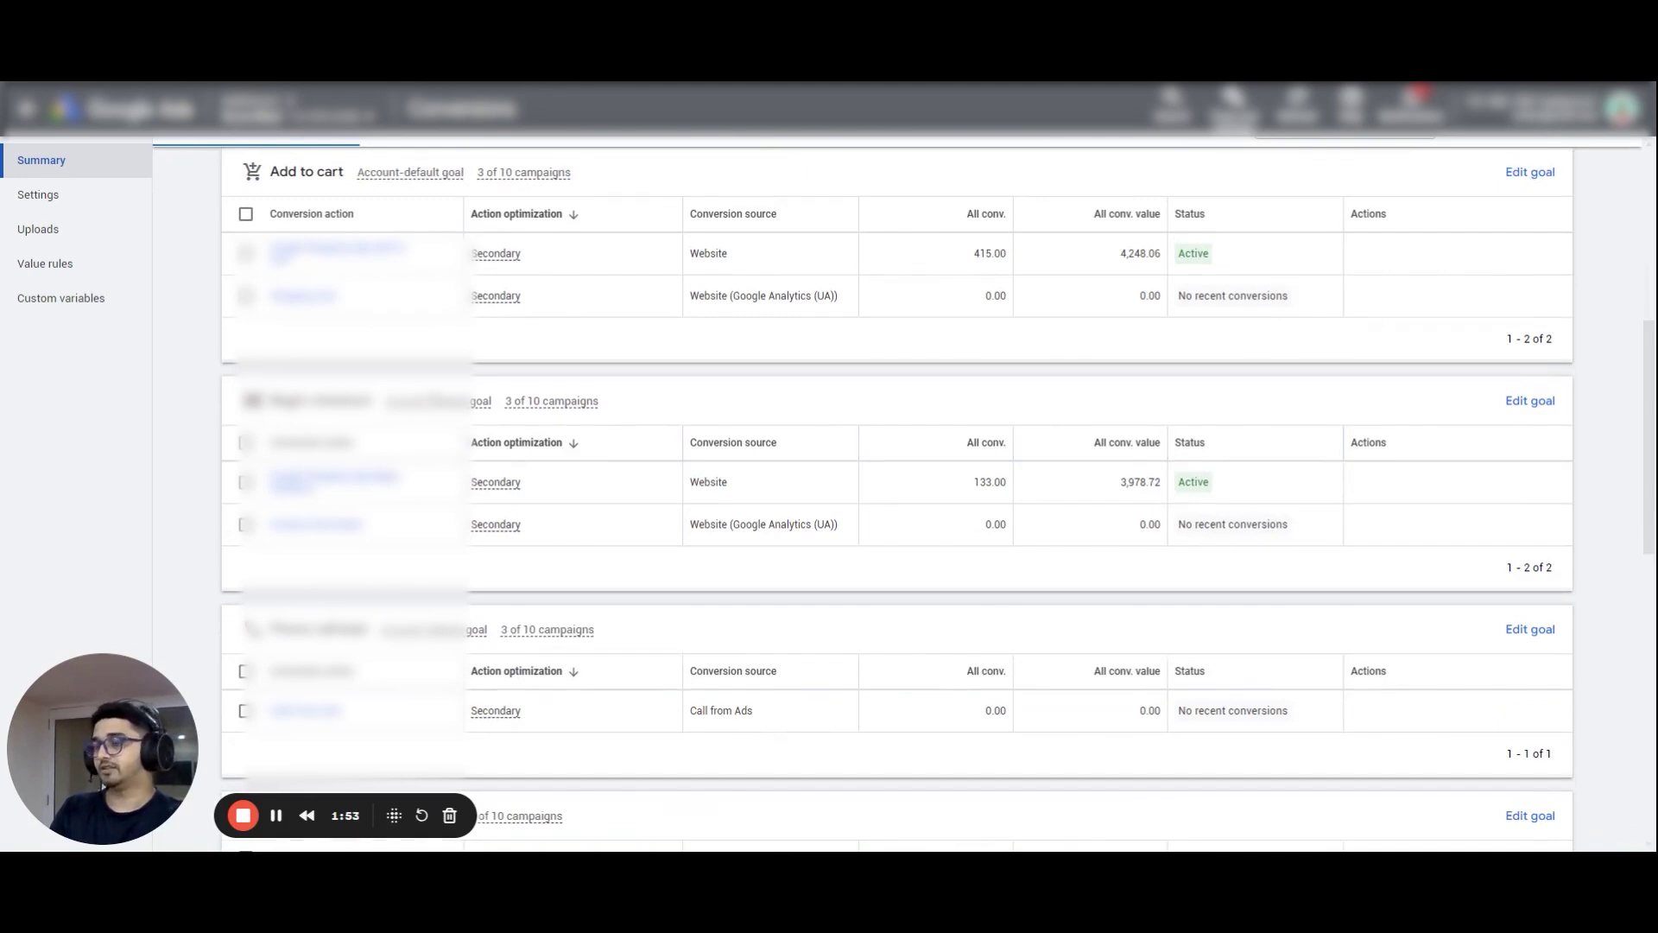
pyautogui.scroll(6, 458, 444)
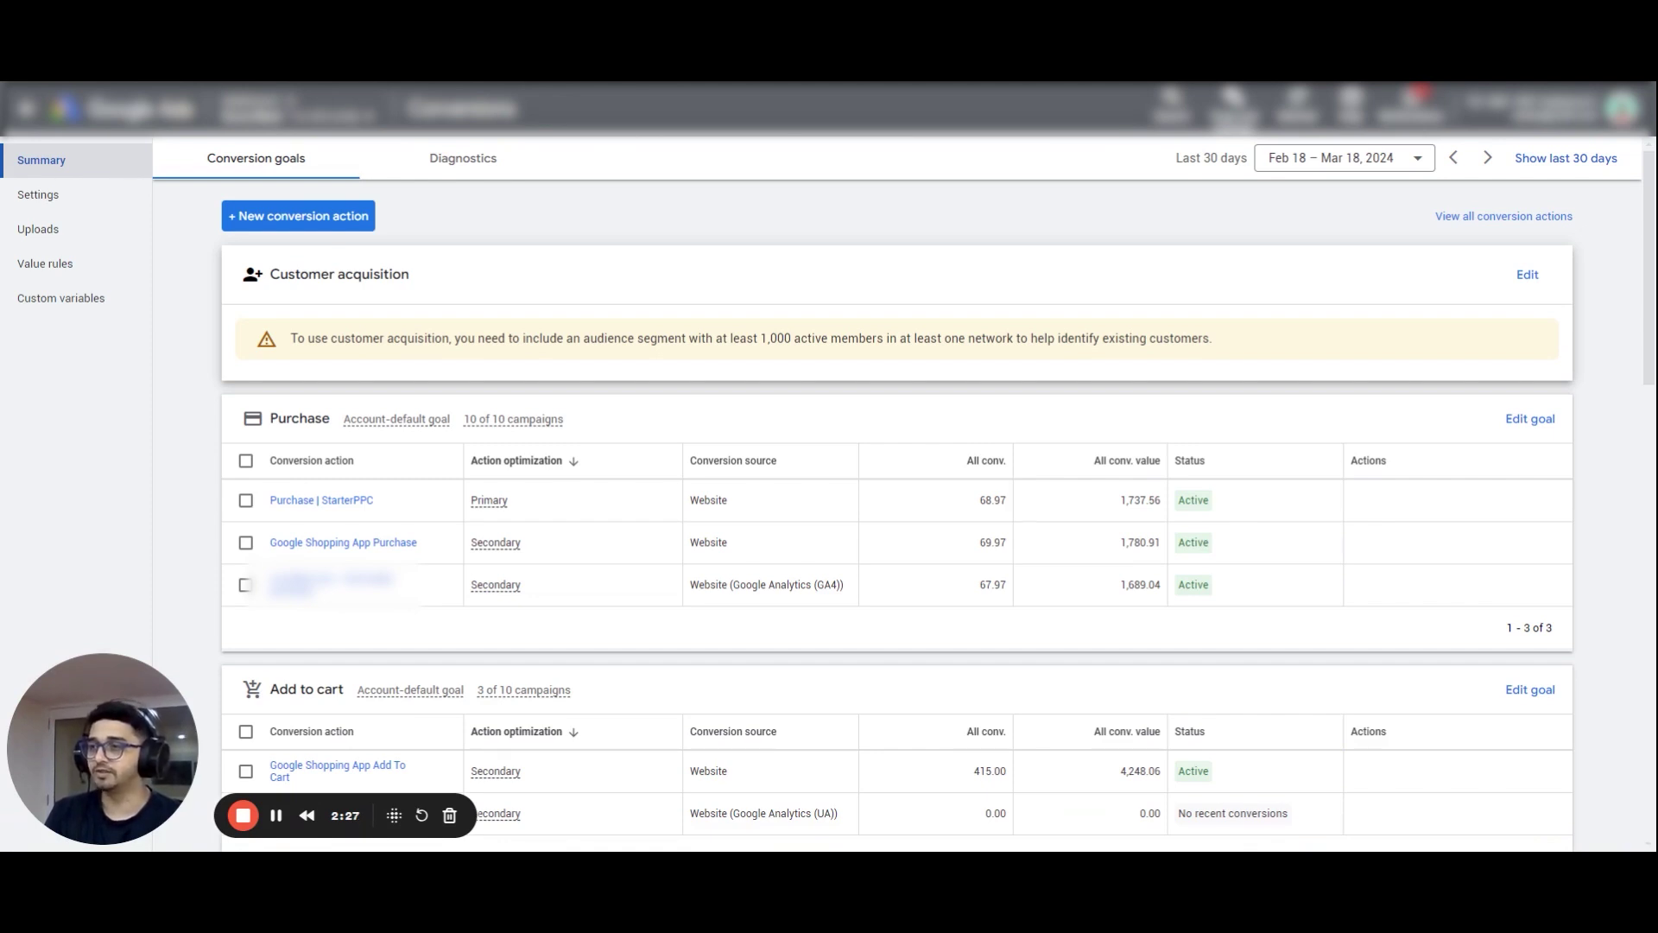
pyautogui.scroll(-5, 675, 553)
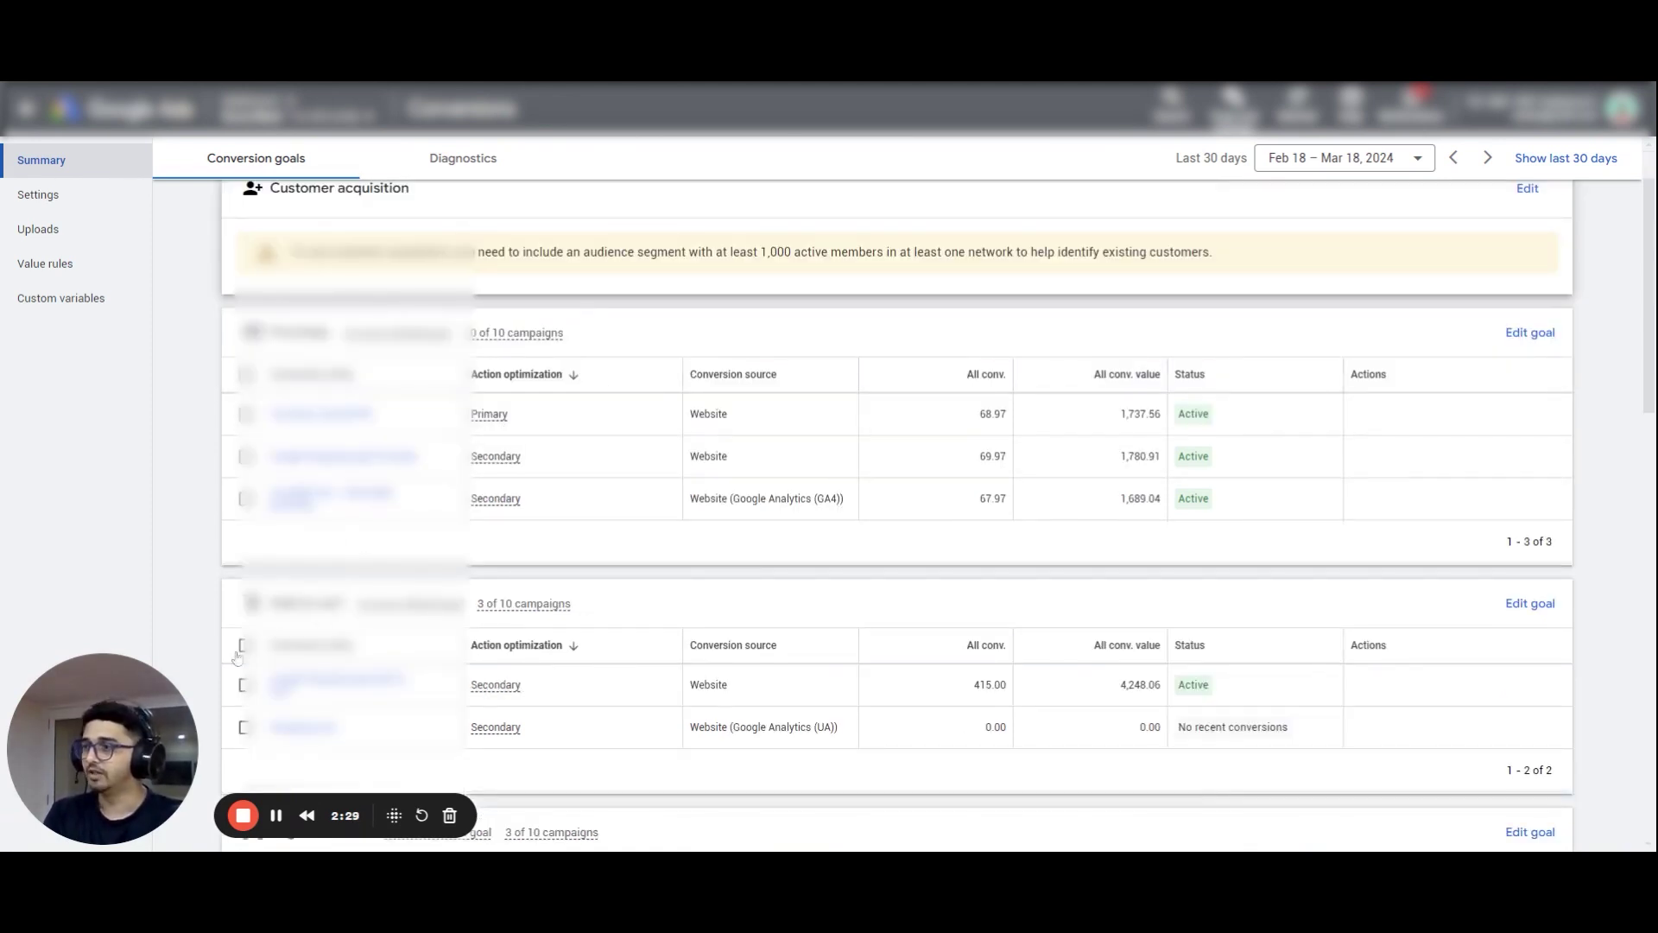
pyautogui.scroll(4, 669, 316)
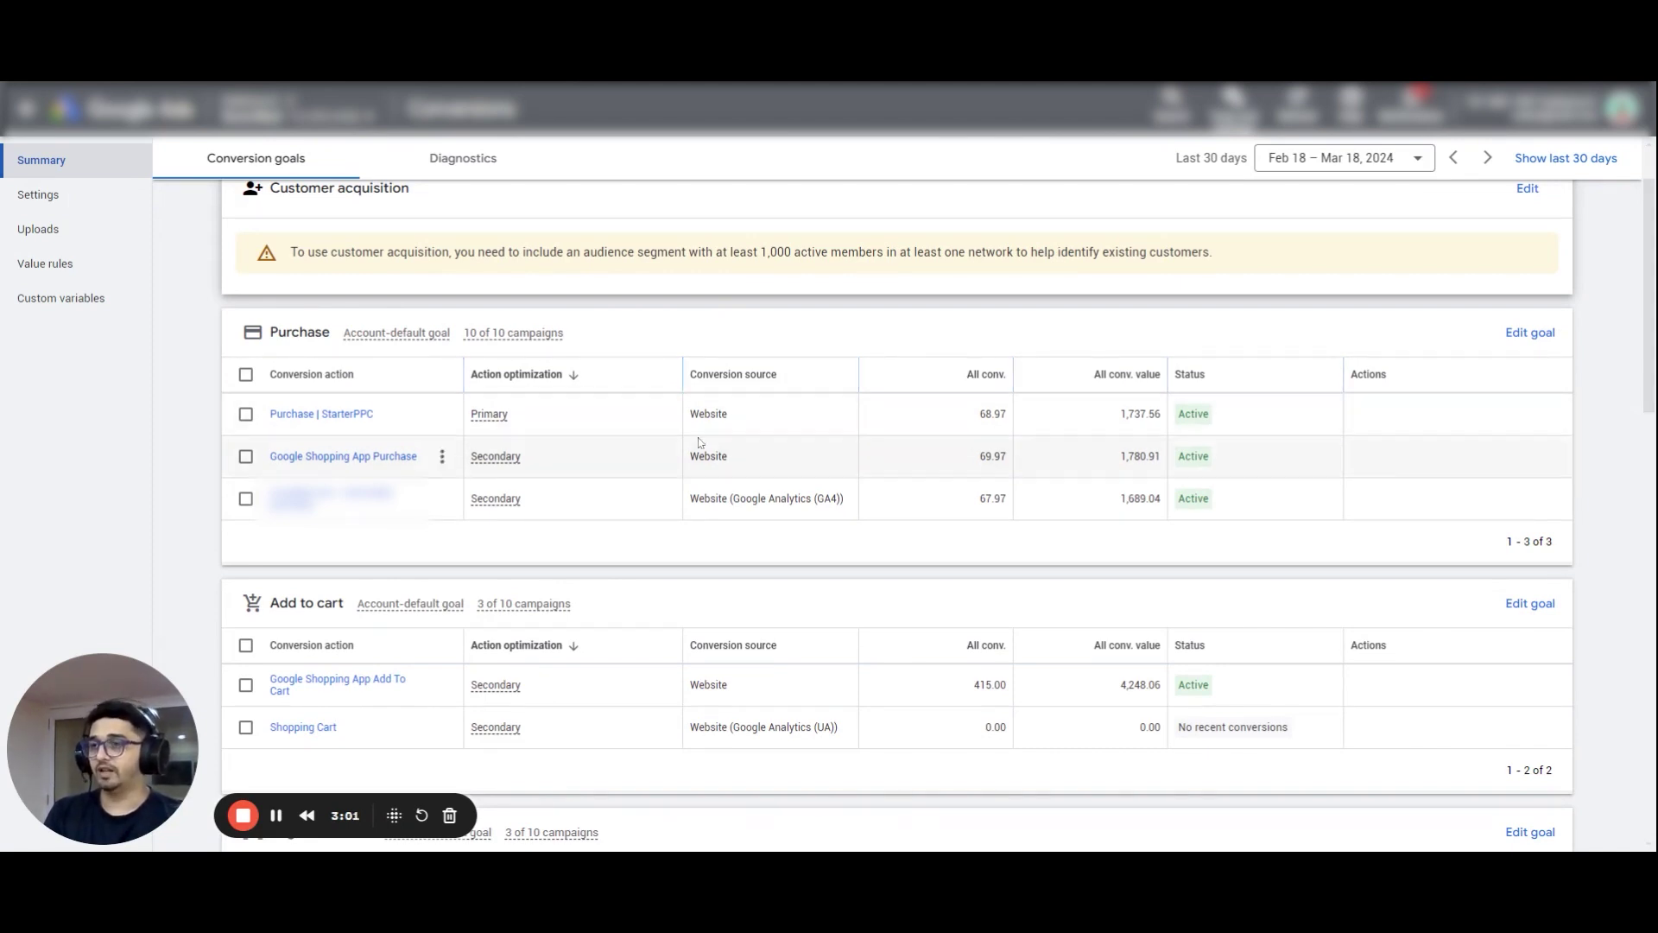
pyautogui.scroll(-2, 696, 443)
pyautogui.scroll(-3, 703, 433)
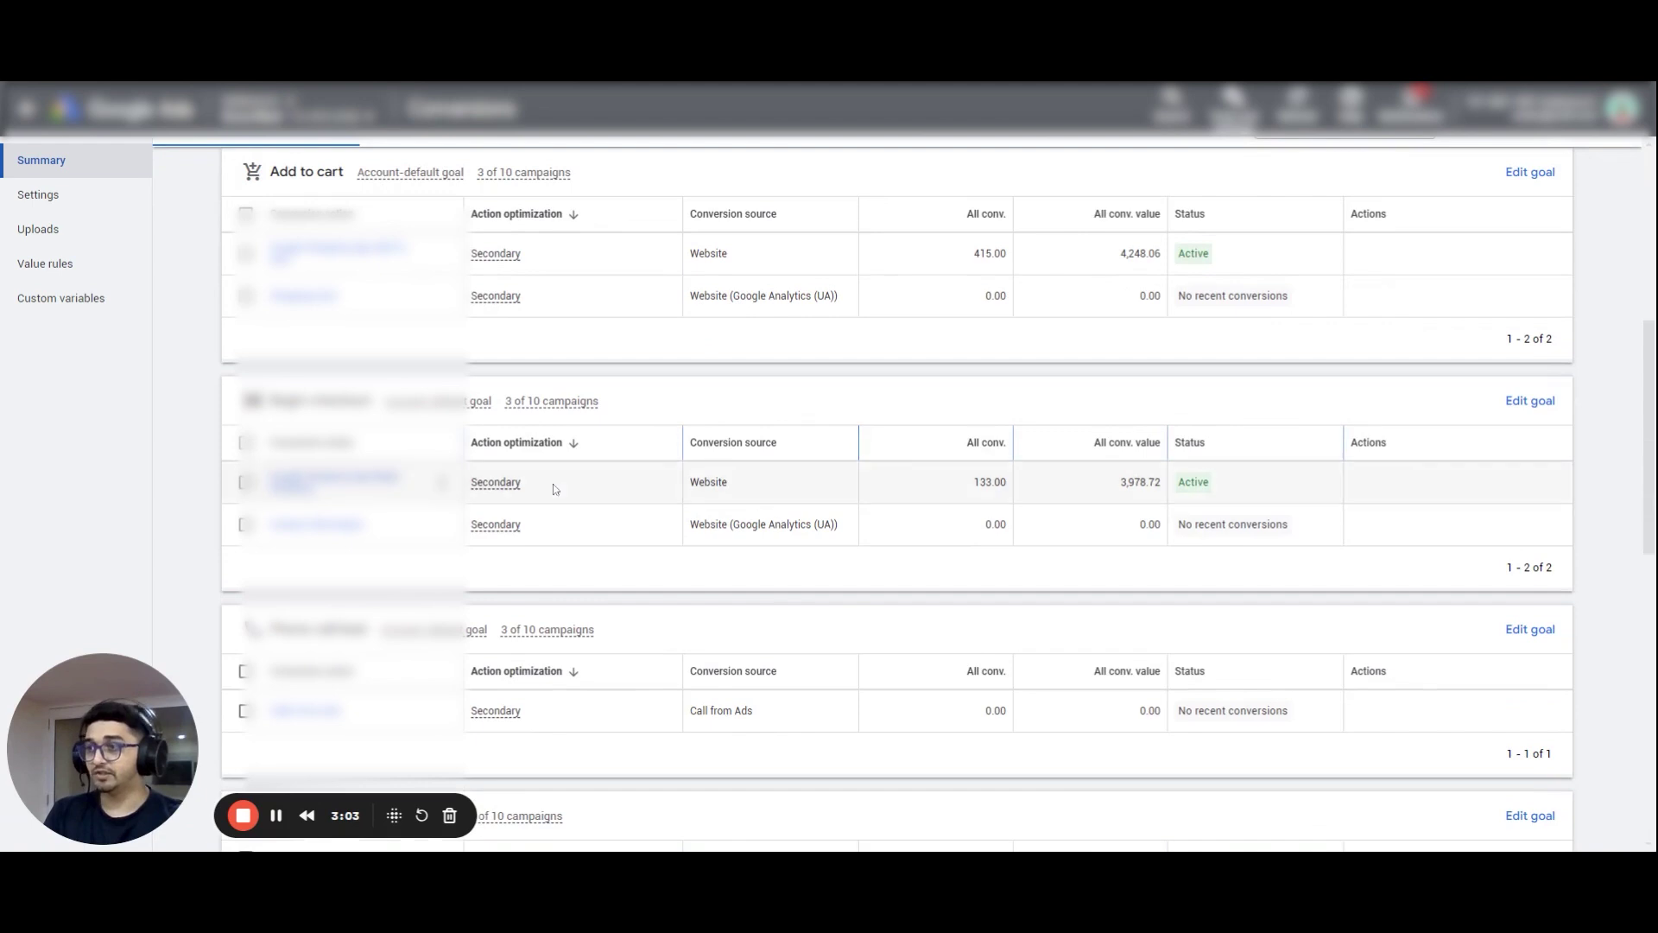
pyautogui.scroll(6, 648, 450)
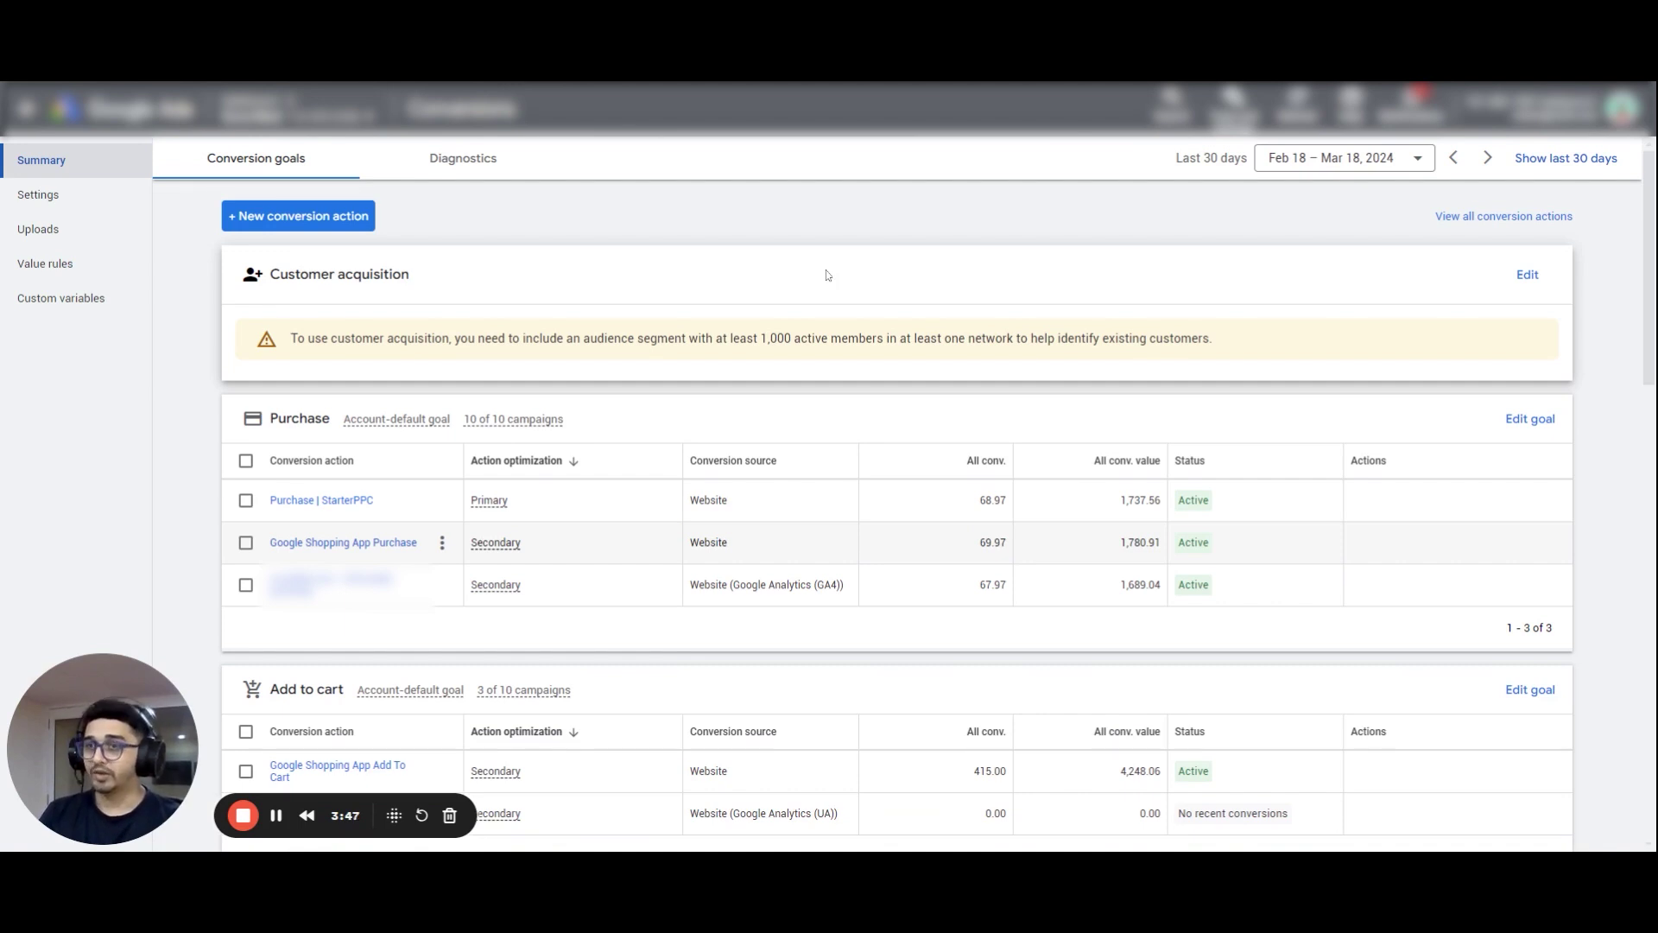
# - Save the Purchase | StarterPPC conversion action as a primary action used for bidding optimization and return to the goals summary
pyautogui.click(325, 502)
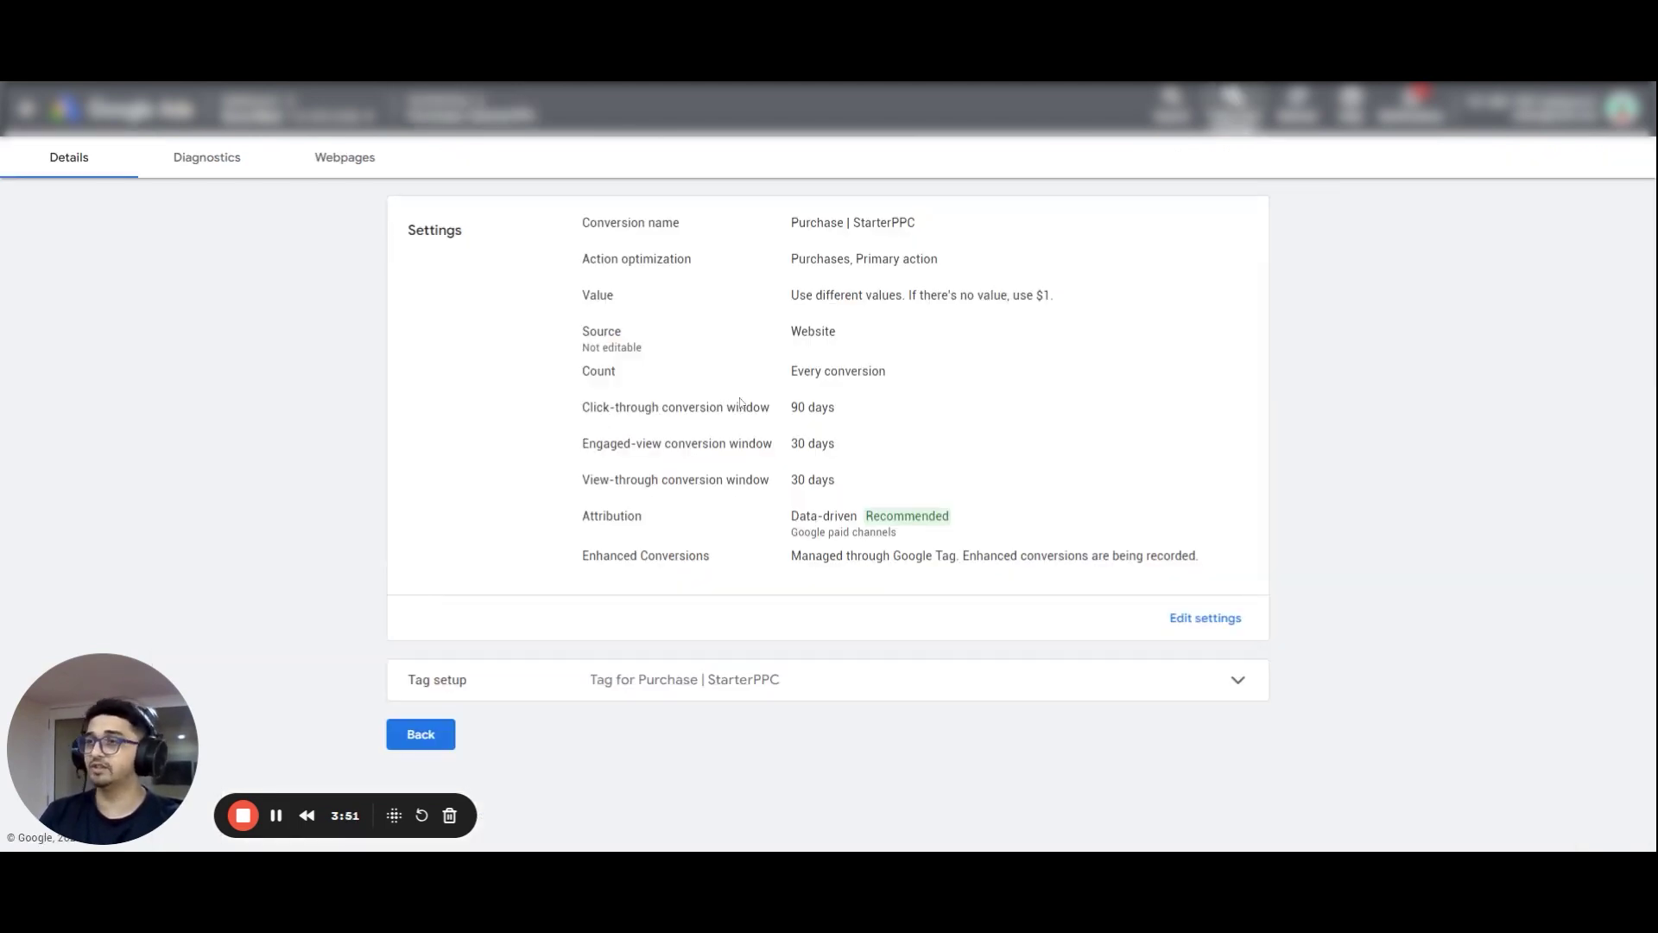
pyautogui.click(1218, 618)
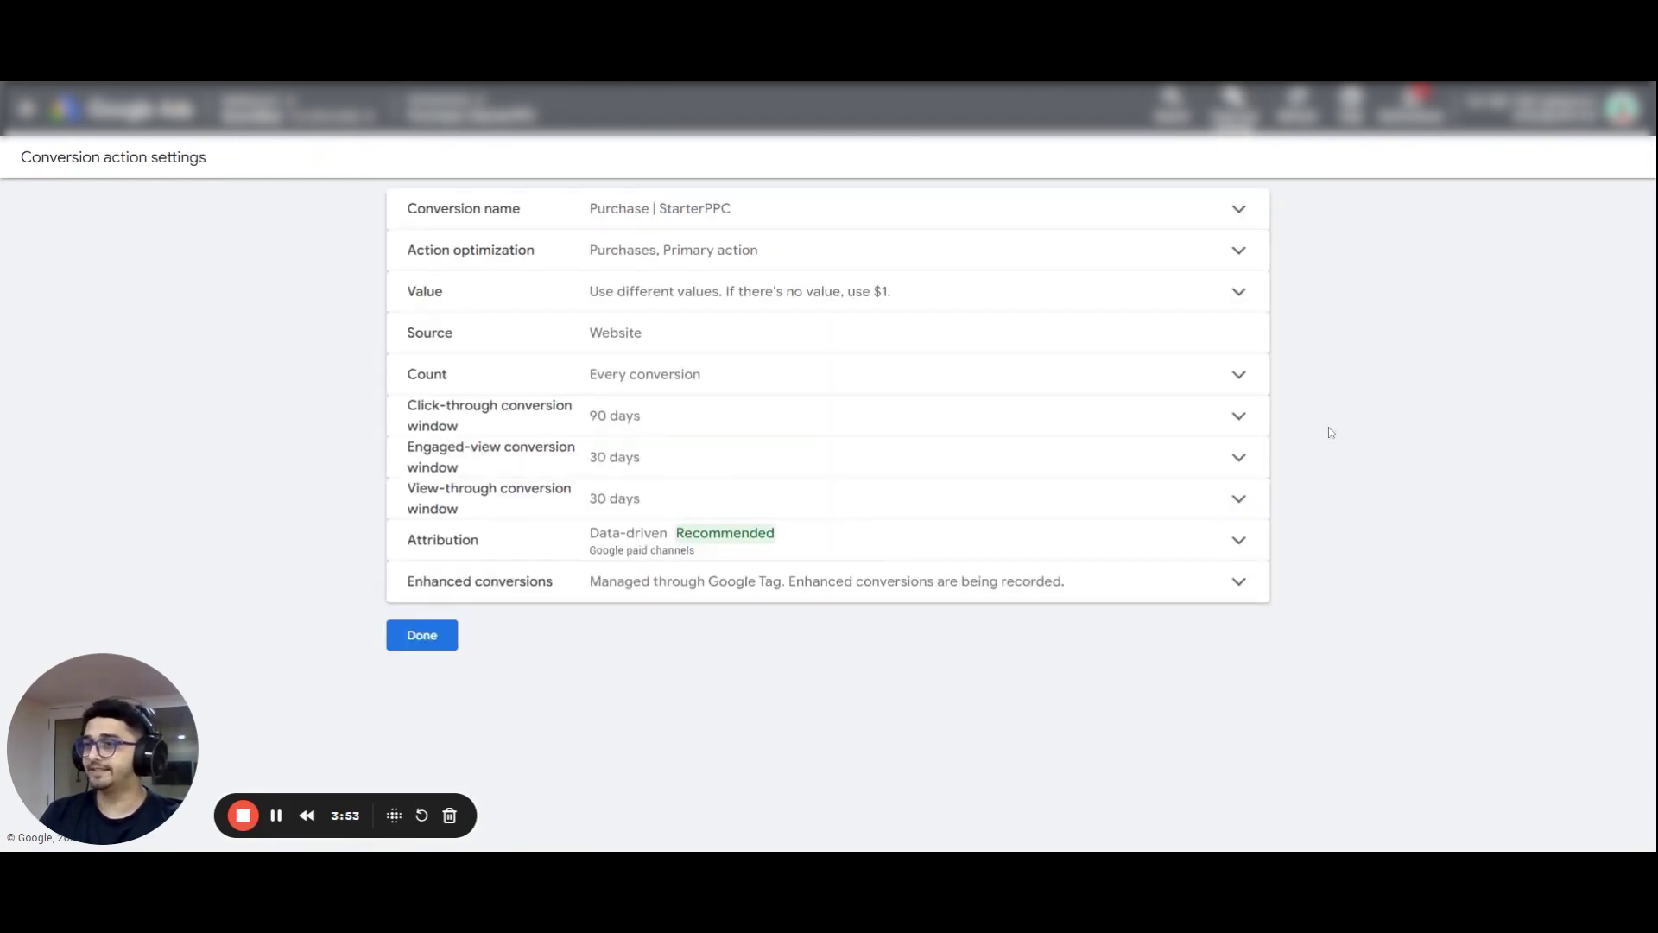
pyautogui.click(803, 255)
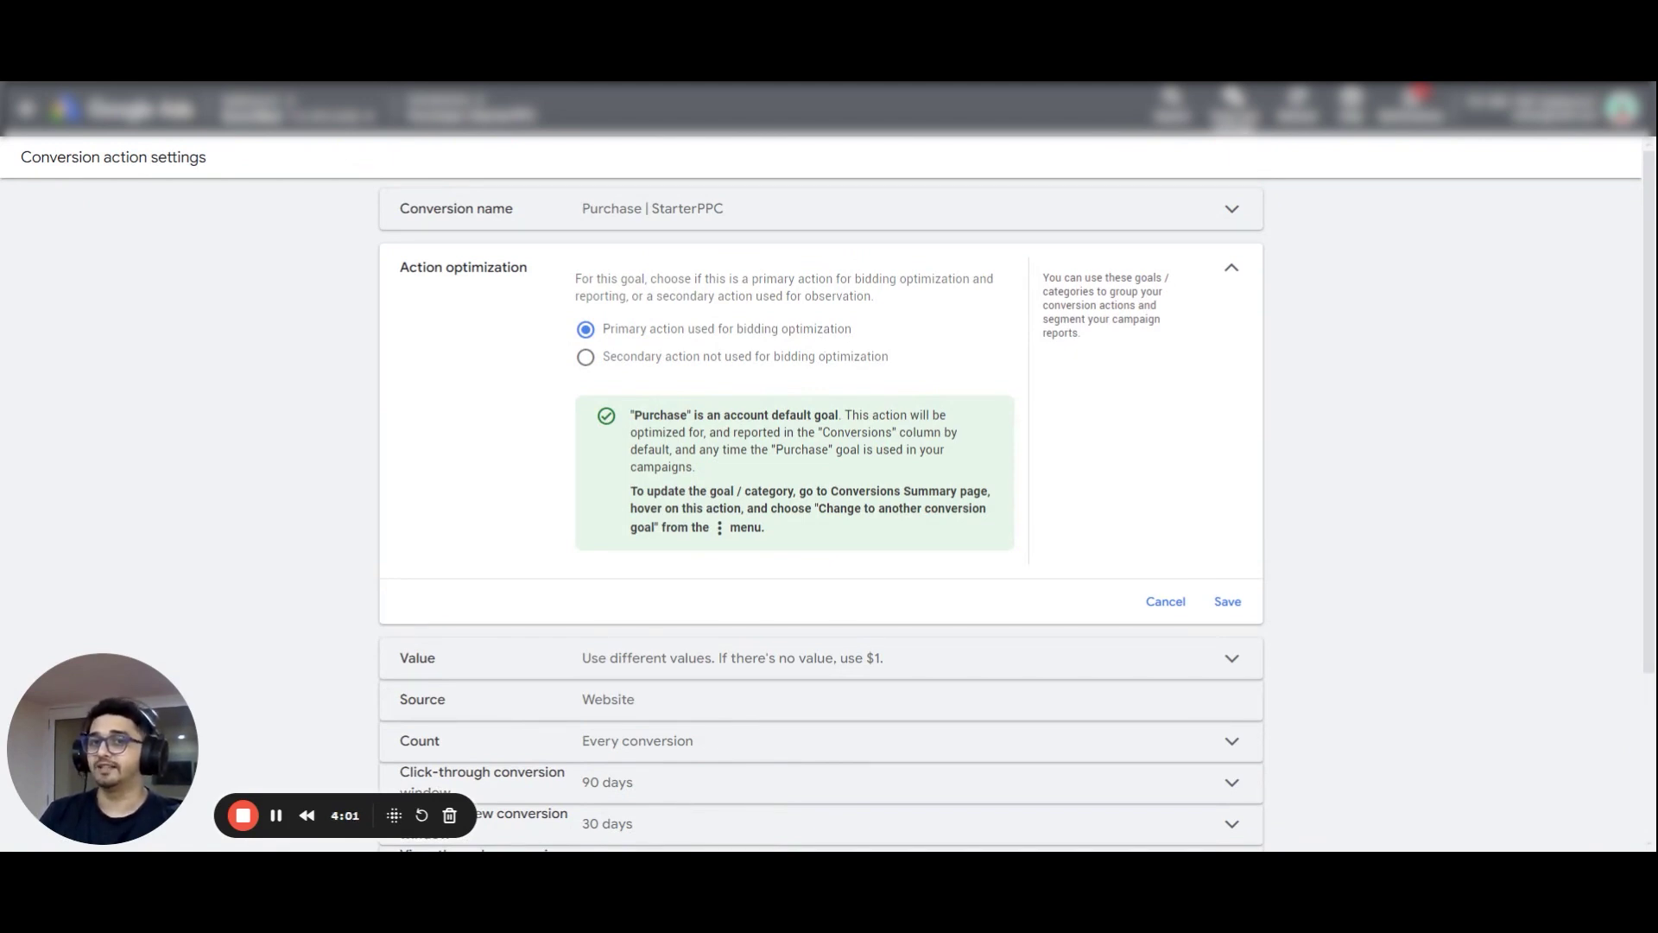
pyautogui.click(819, 358)
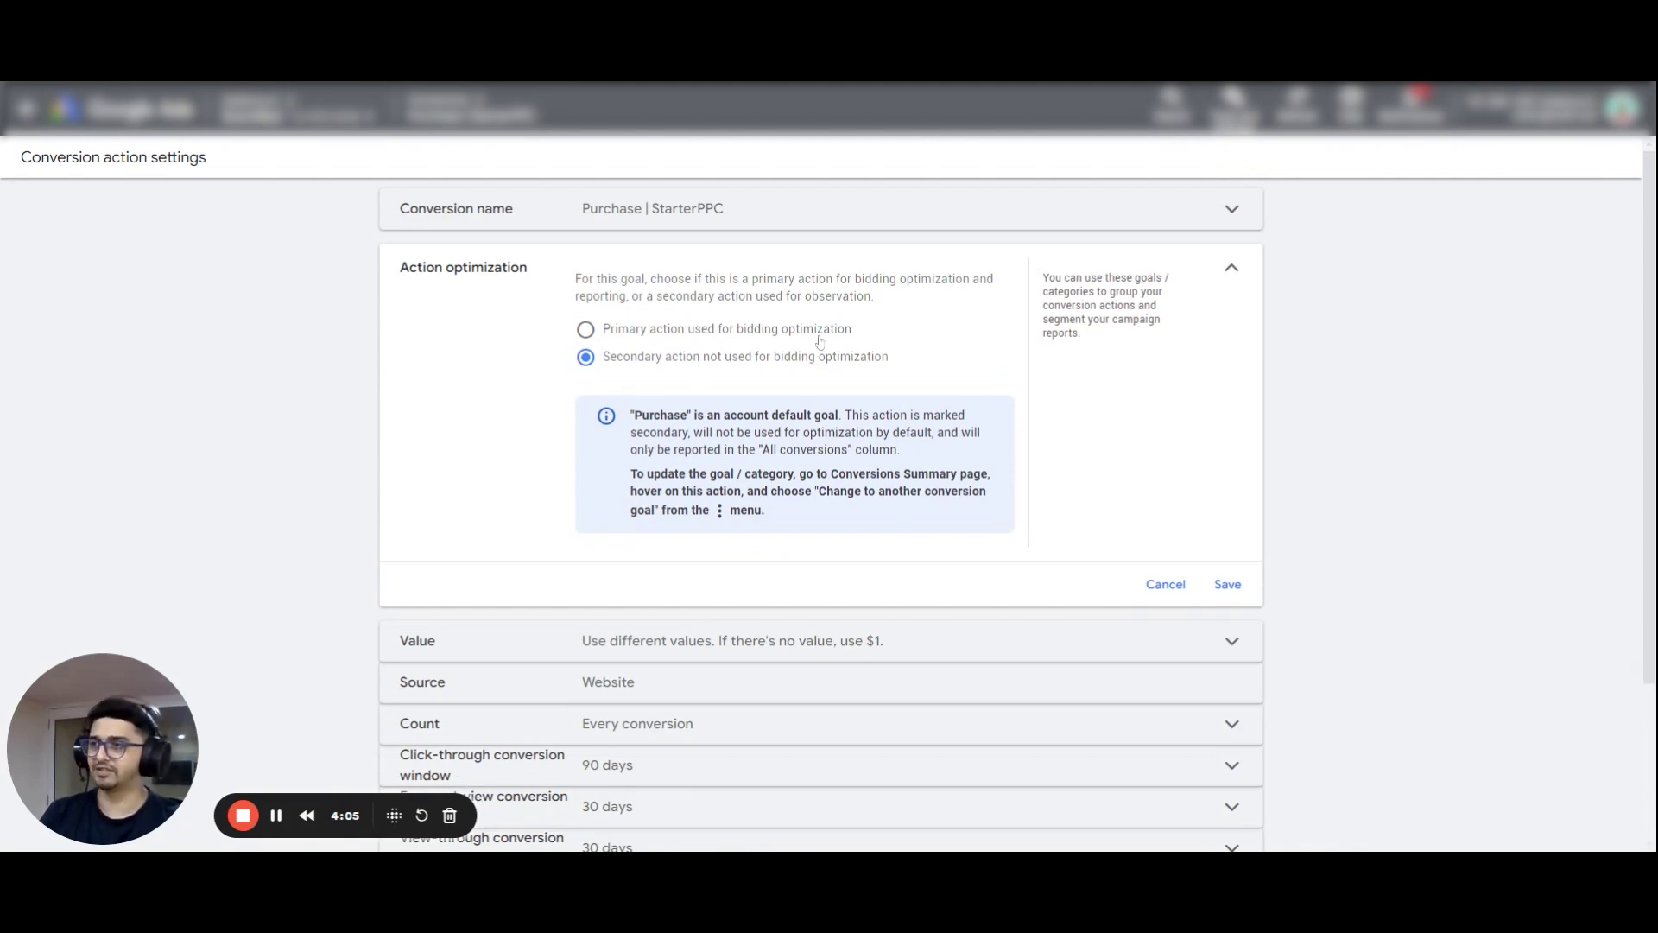
pyautogui.click(818, 329)
pyautogui.click(811, 357)
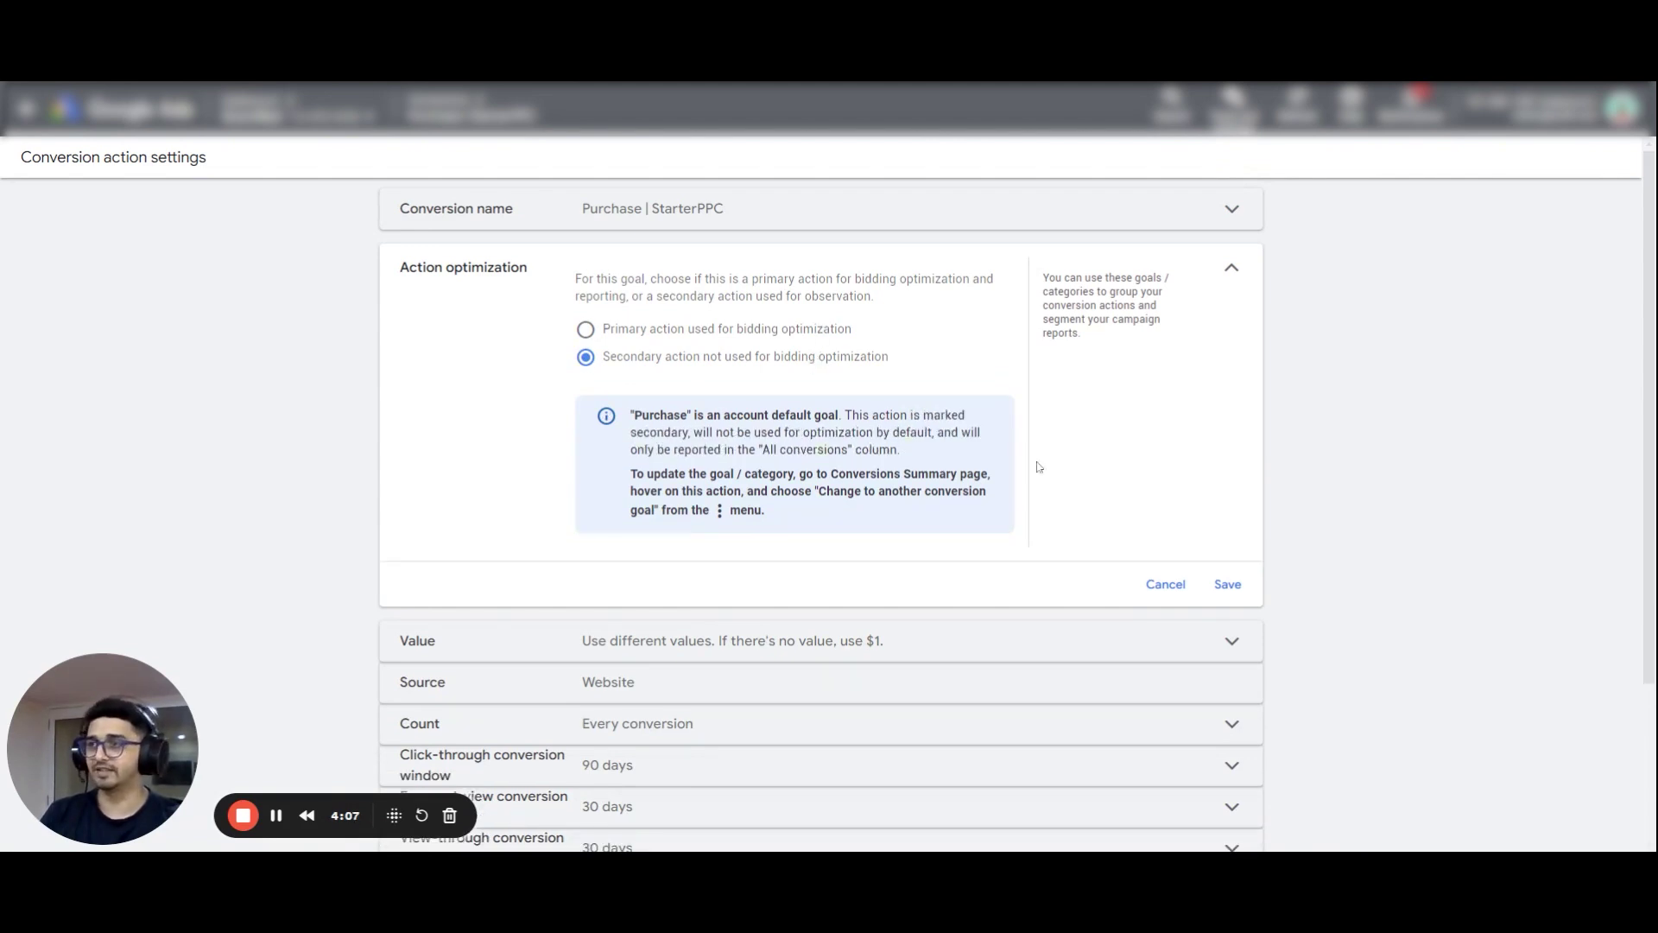
pyautogui.click(827, 330)
pyautogui.click(1227, 601)
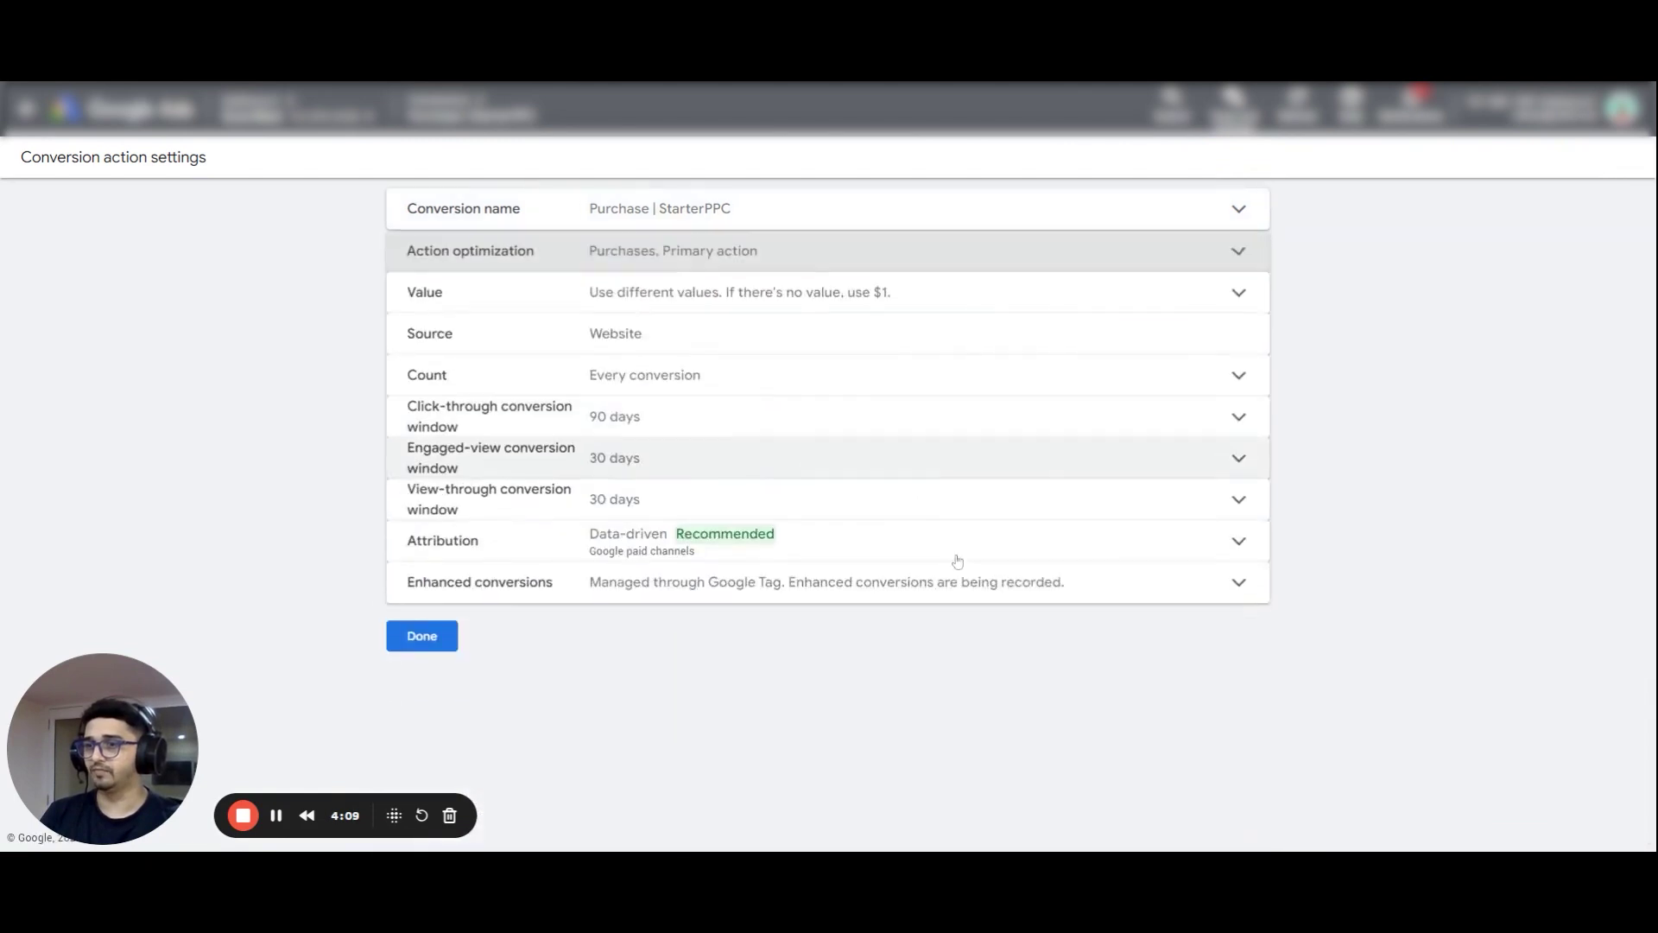
pyautogui.click(441, 640)
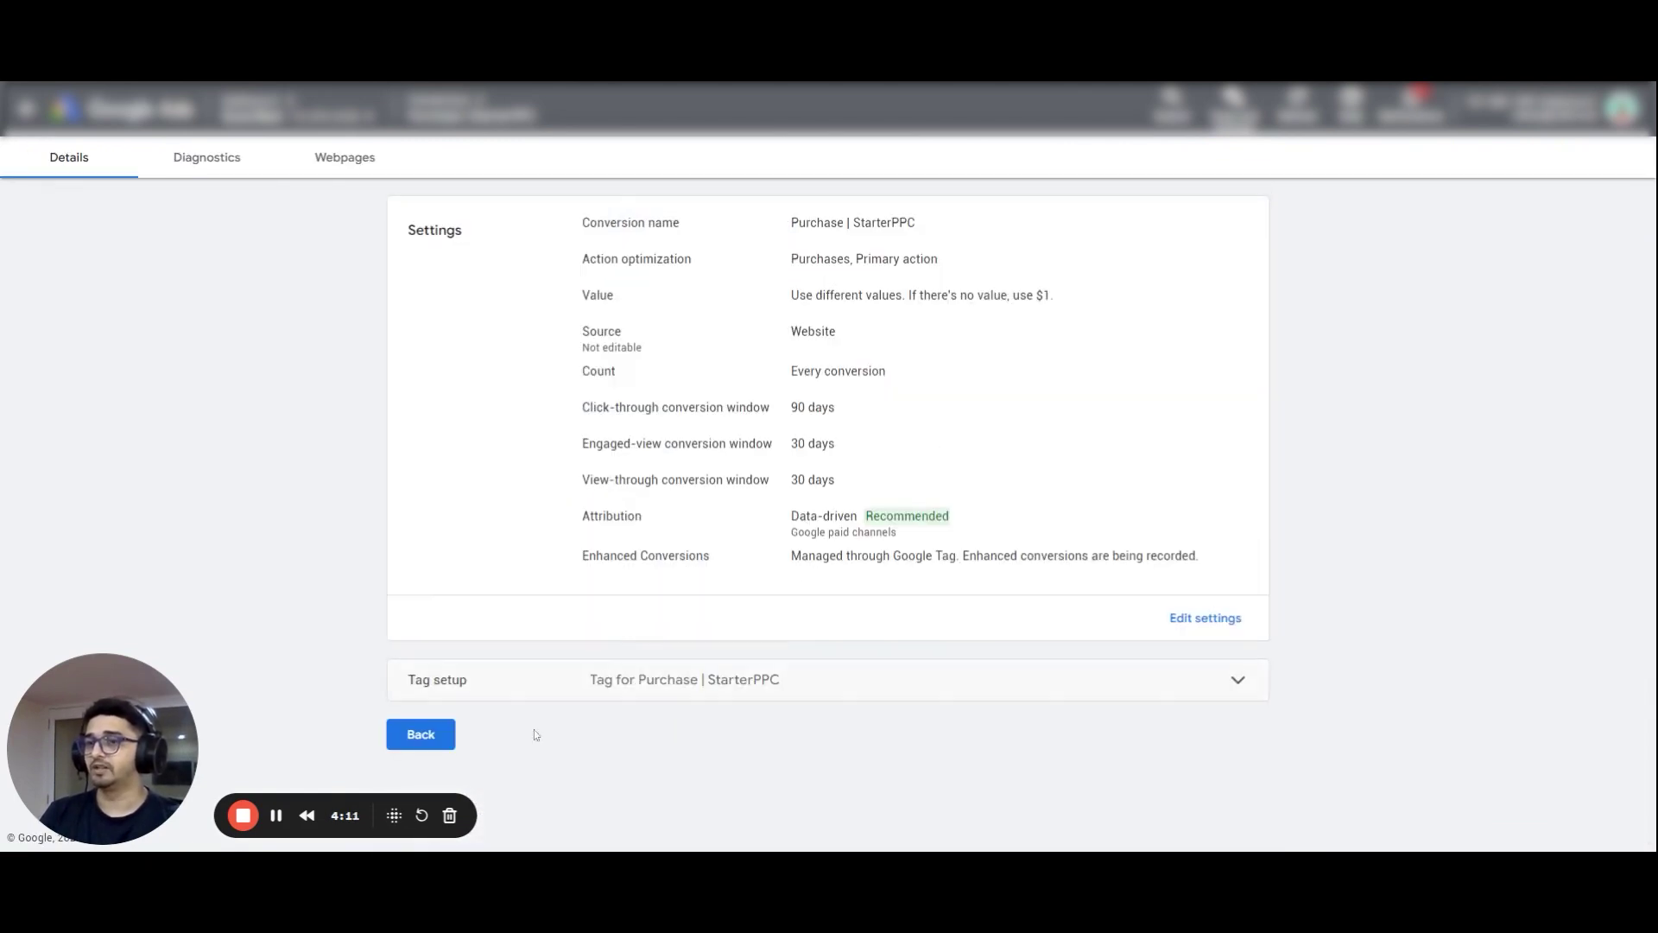
pyautogui.click(419, 734)
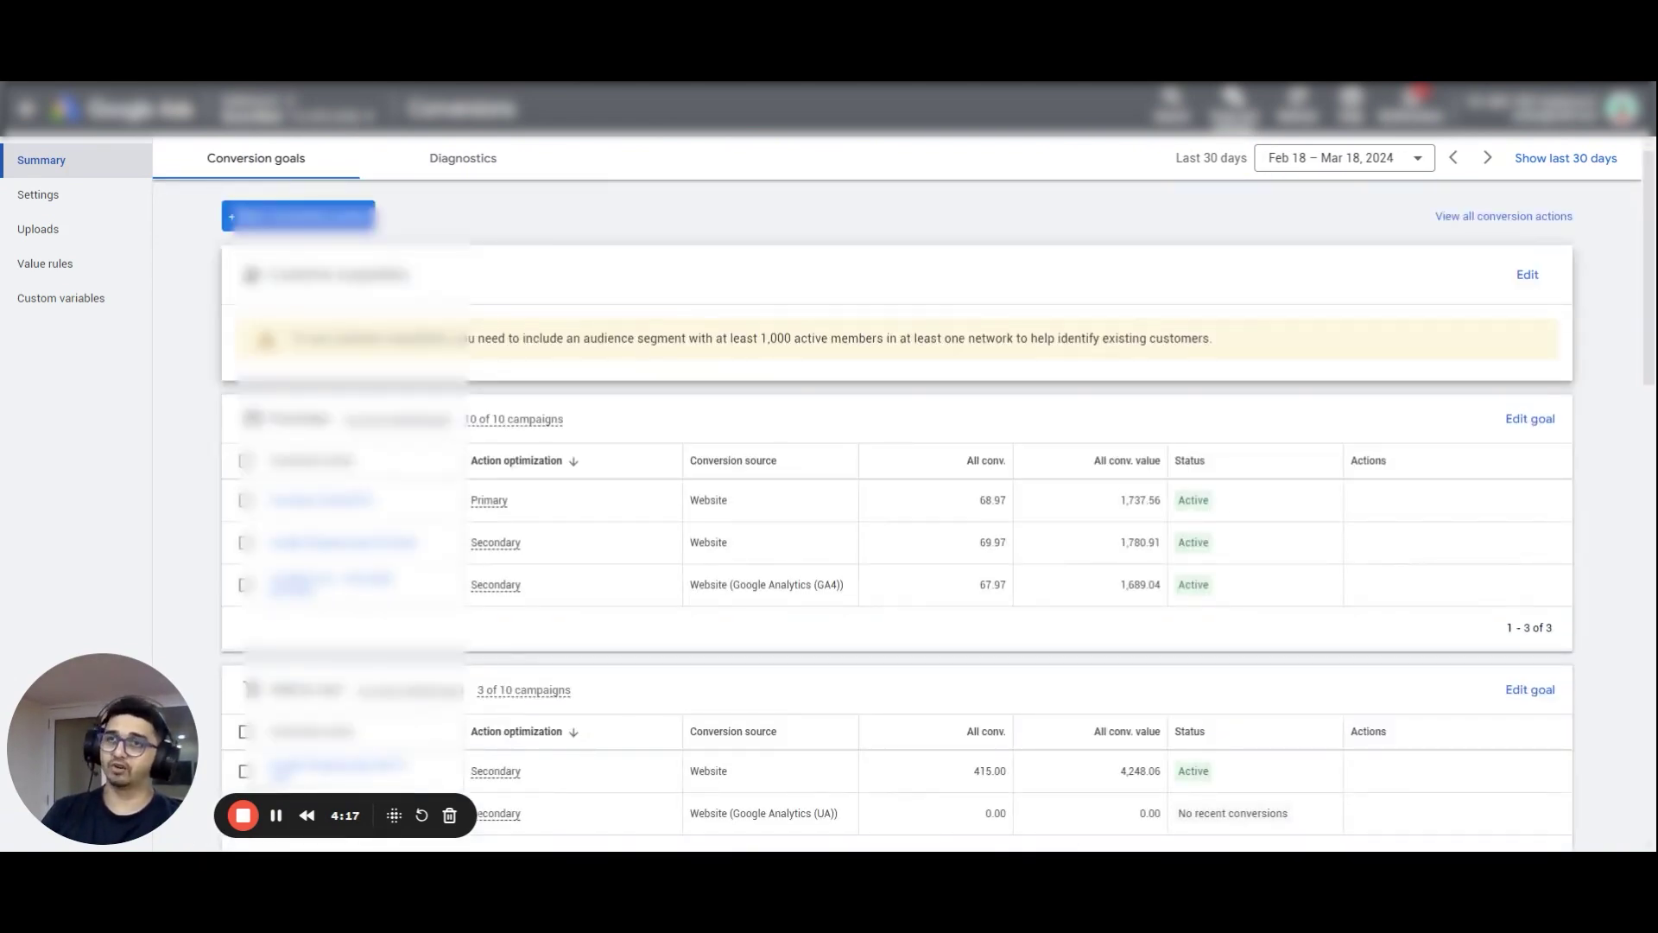
# - Inspect the enhanced conversions option in the Purchase | StarterPPC action's settings, discard any change, and return to the goals summary
pyautogui.scroll(-3, 380, 328)
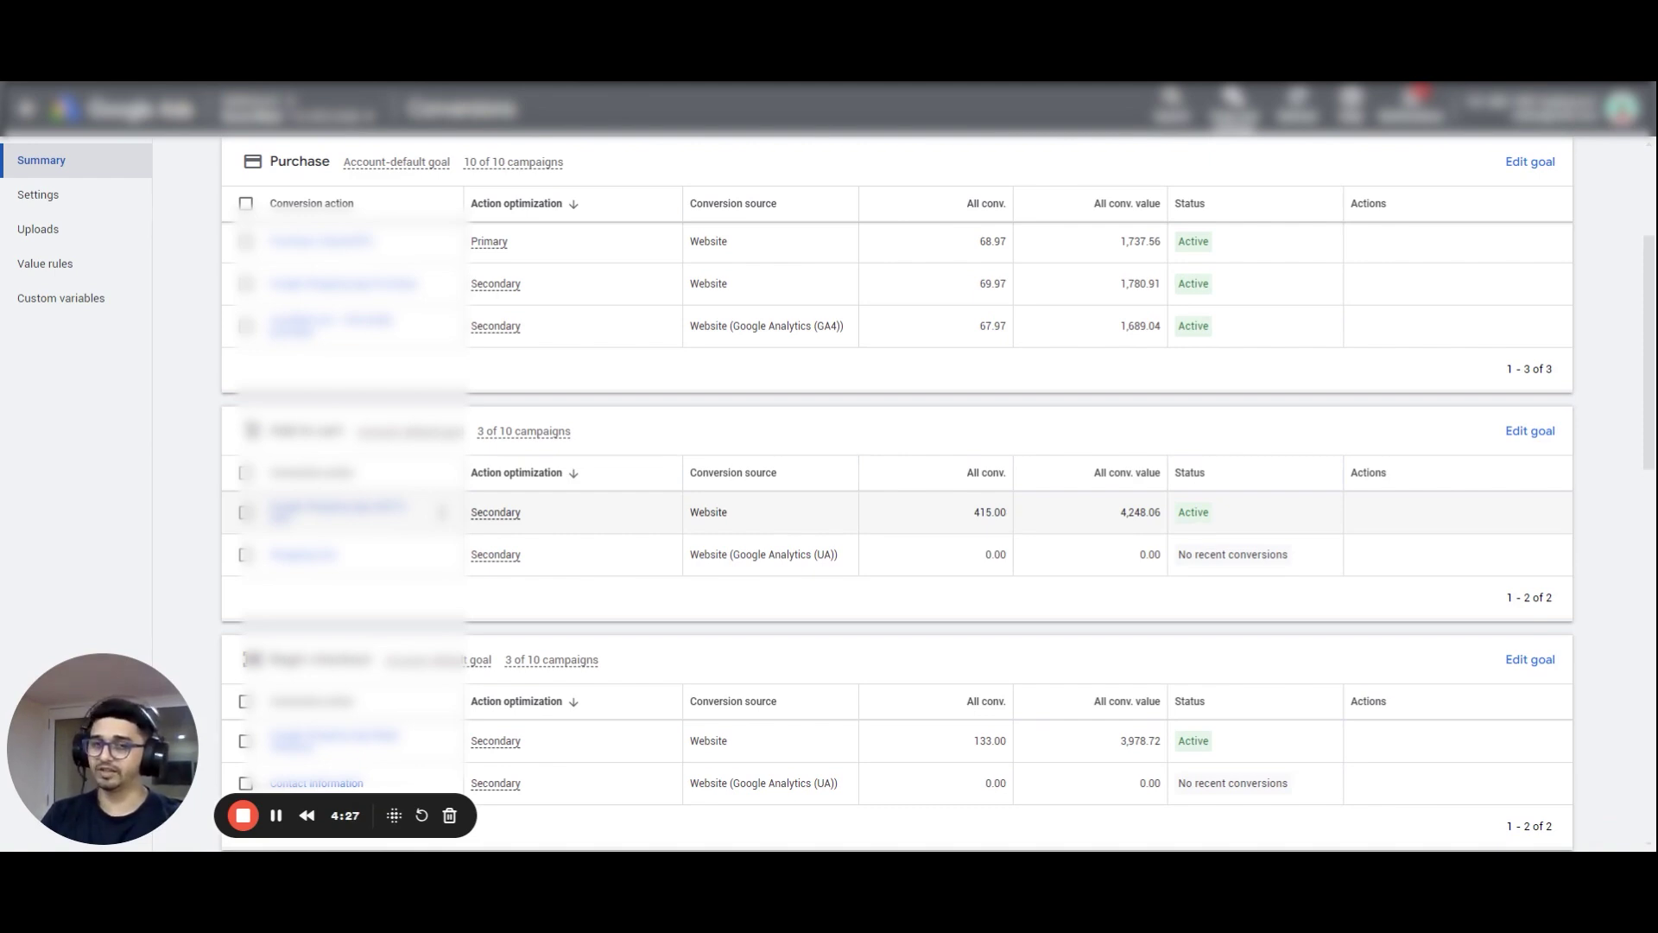
pyautogui.scroll(3, 719, 447)
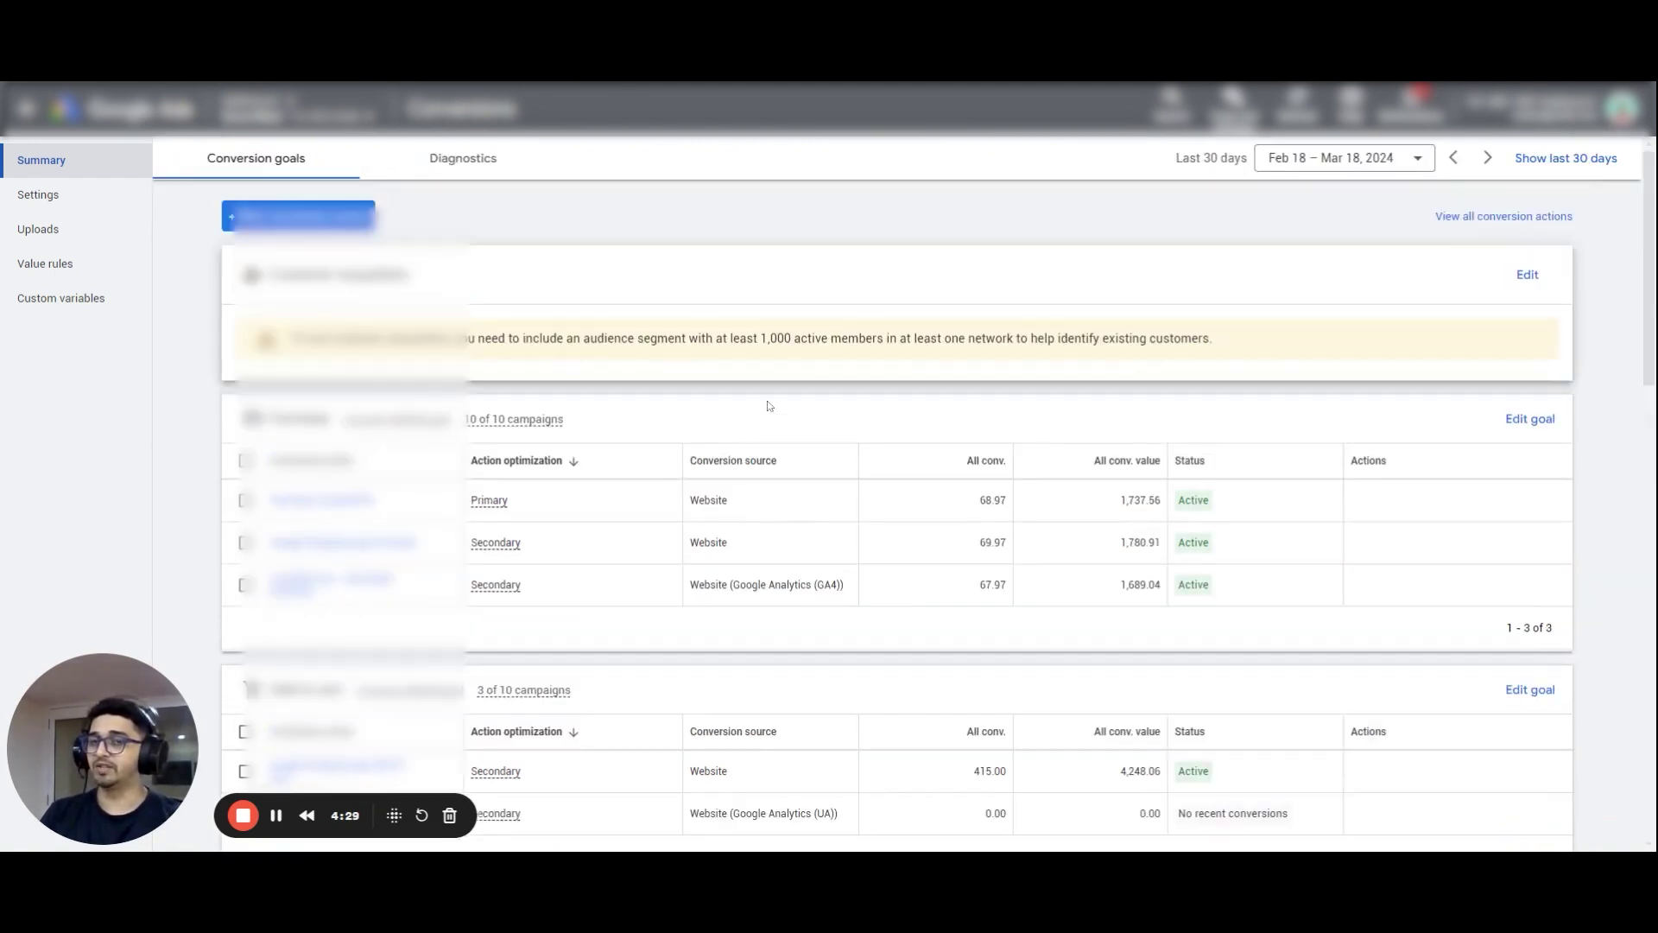
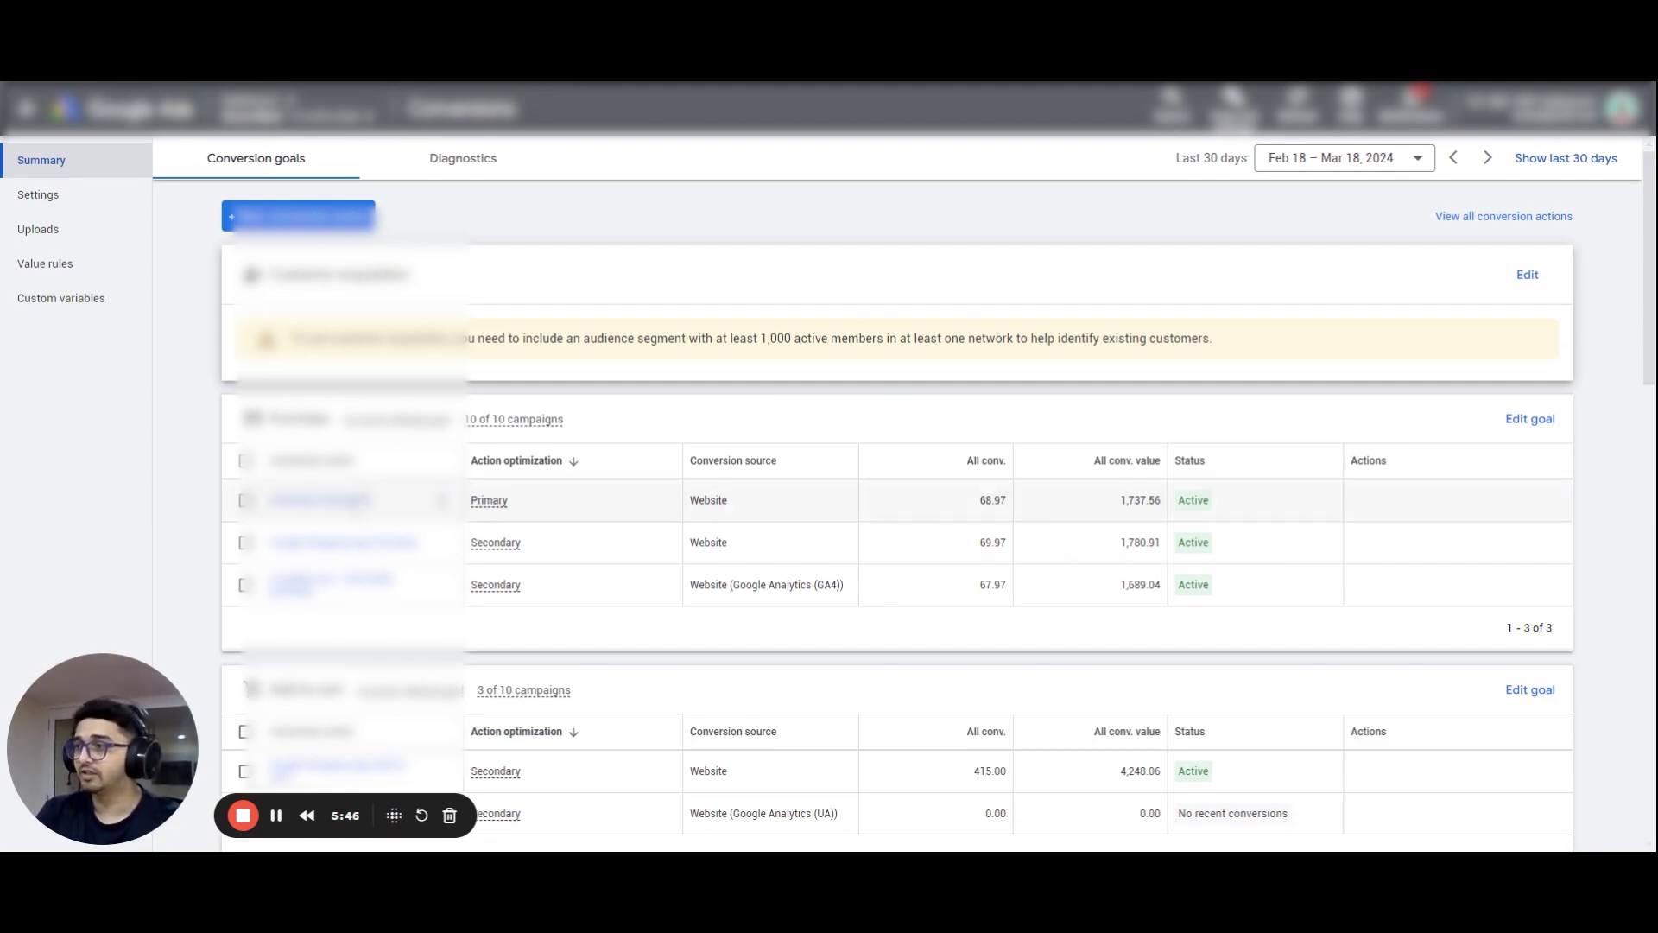
pyautogui.click(353, 508)
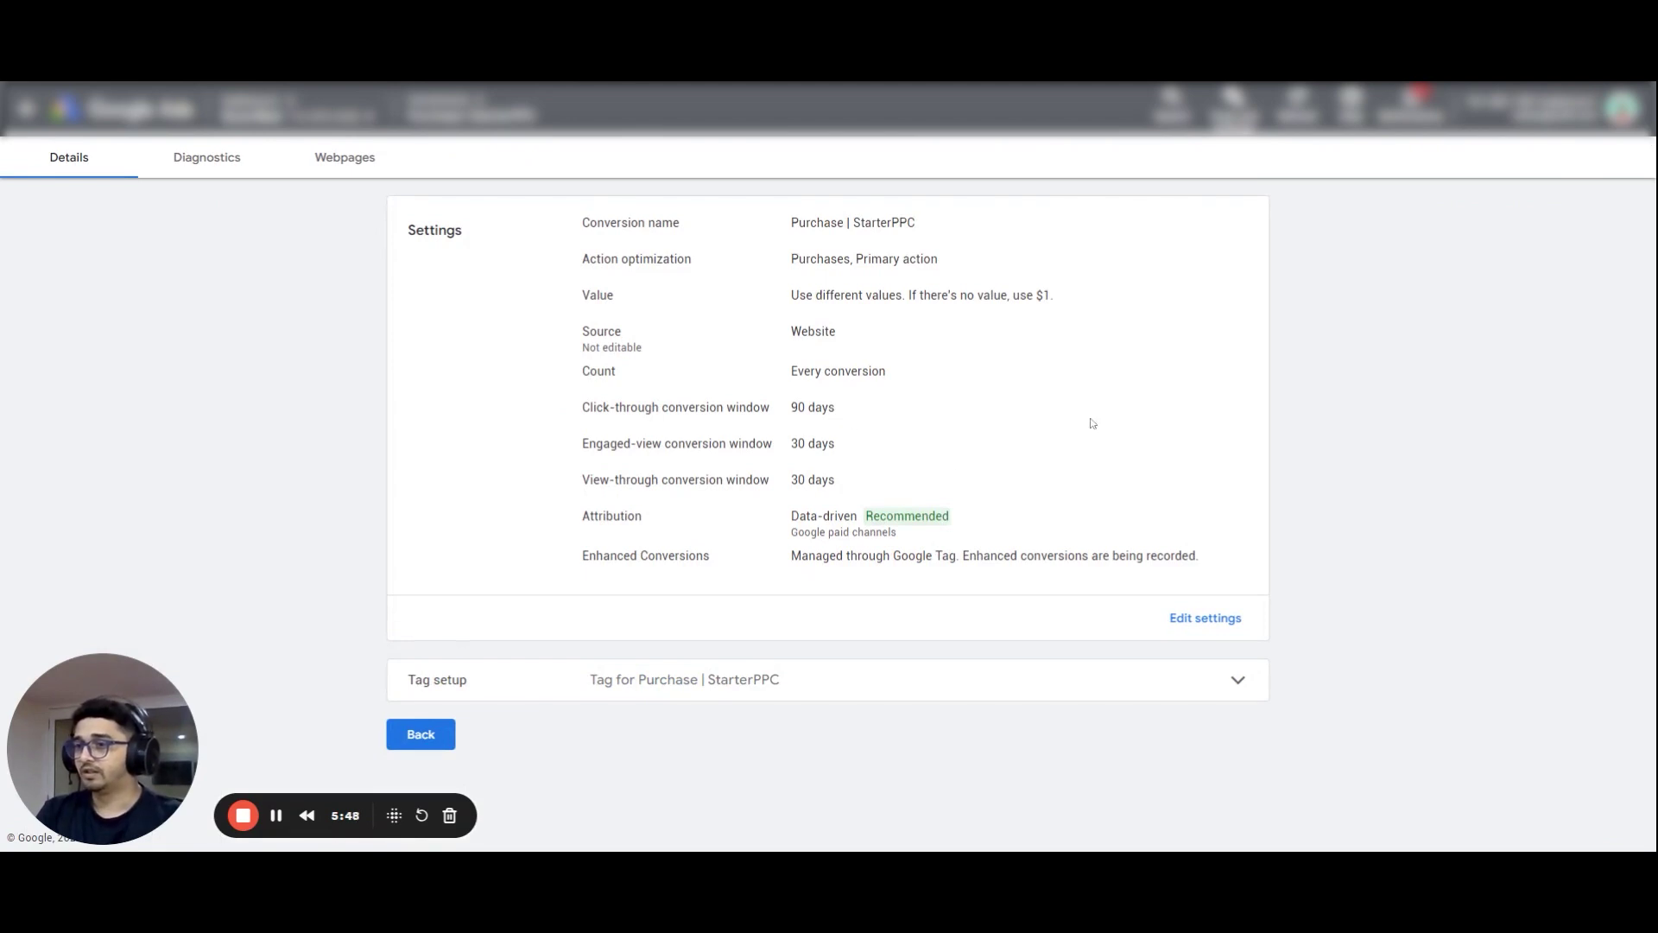
pyautogui.click(1194, 619)
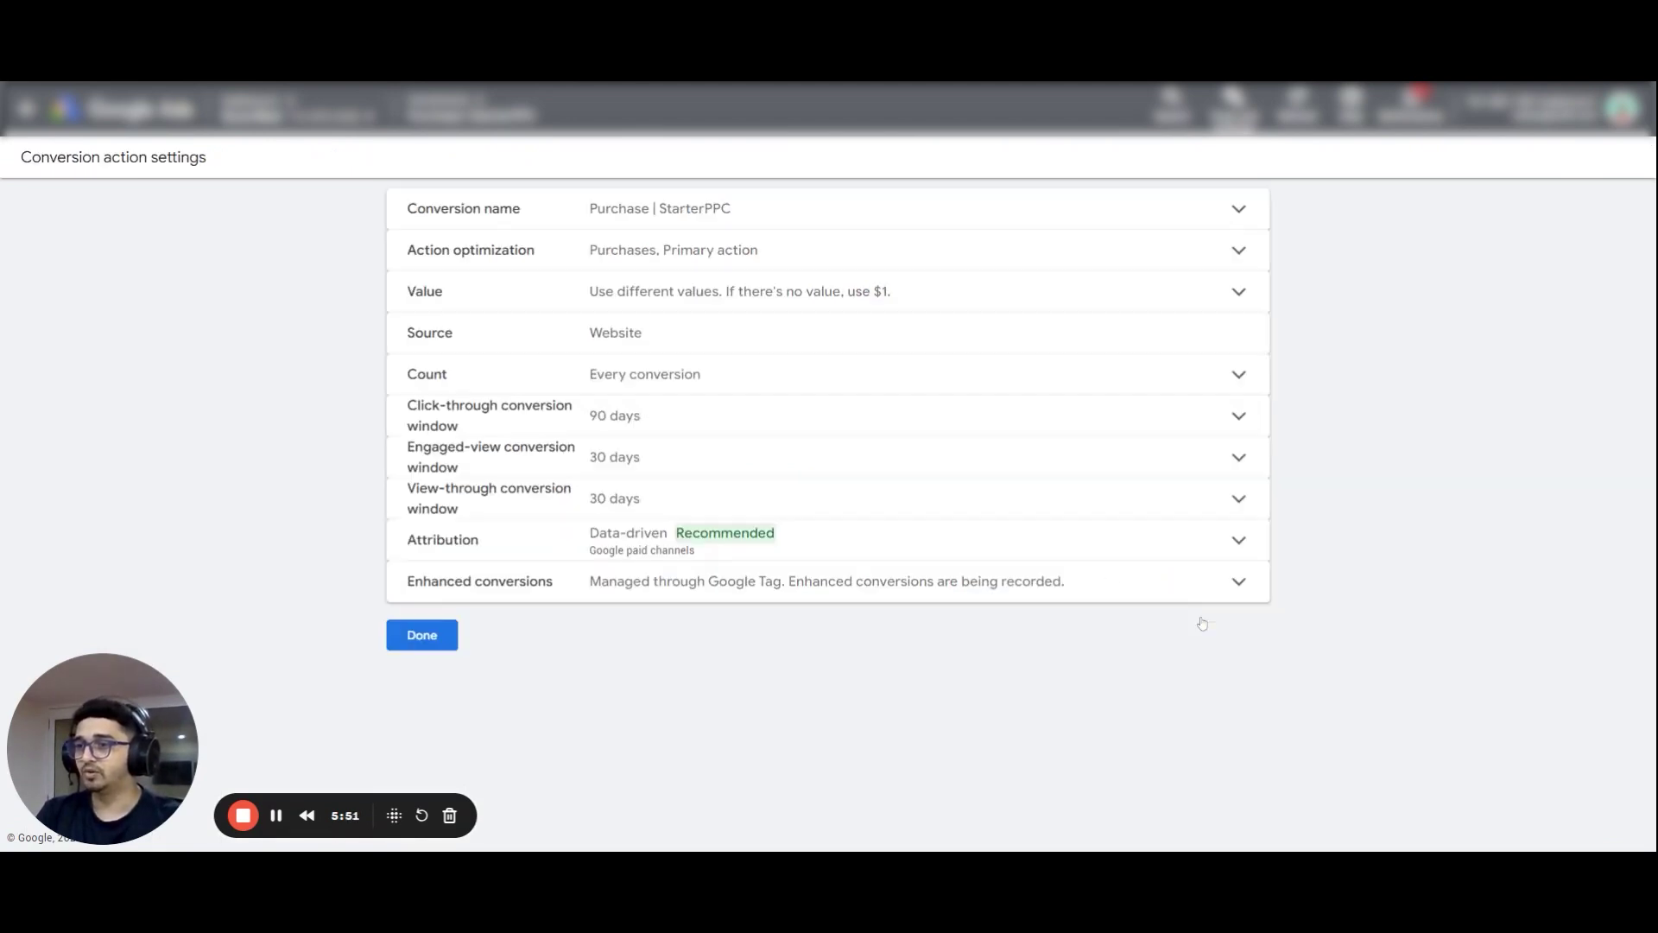
pyautogui.click(1098, 592)
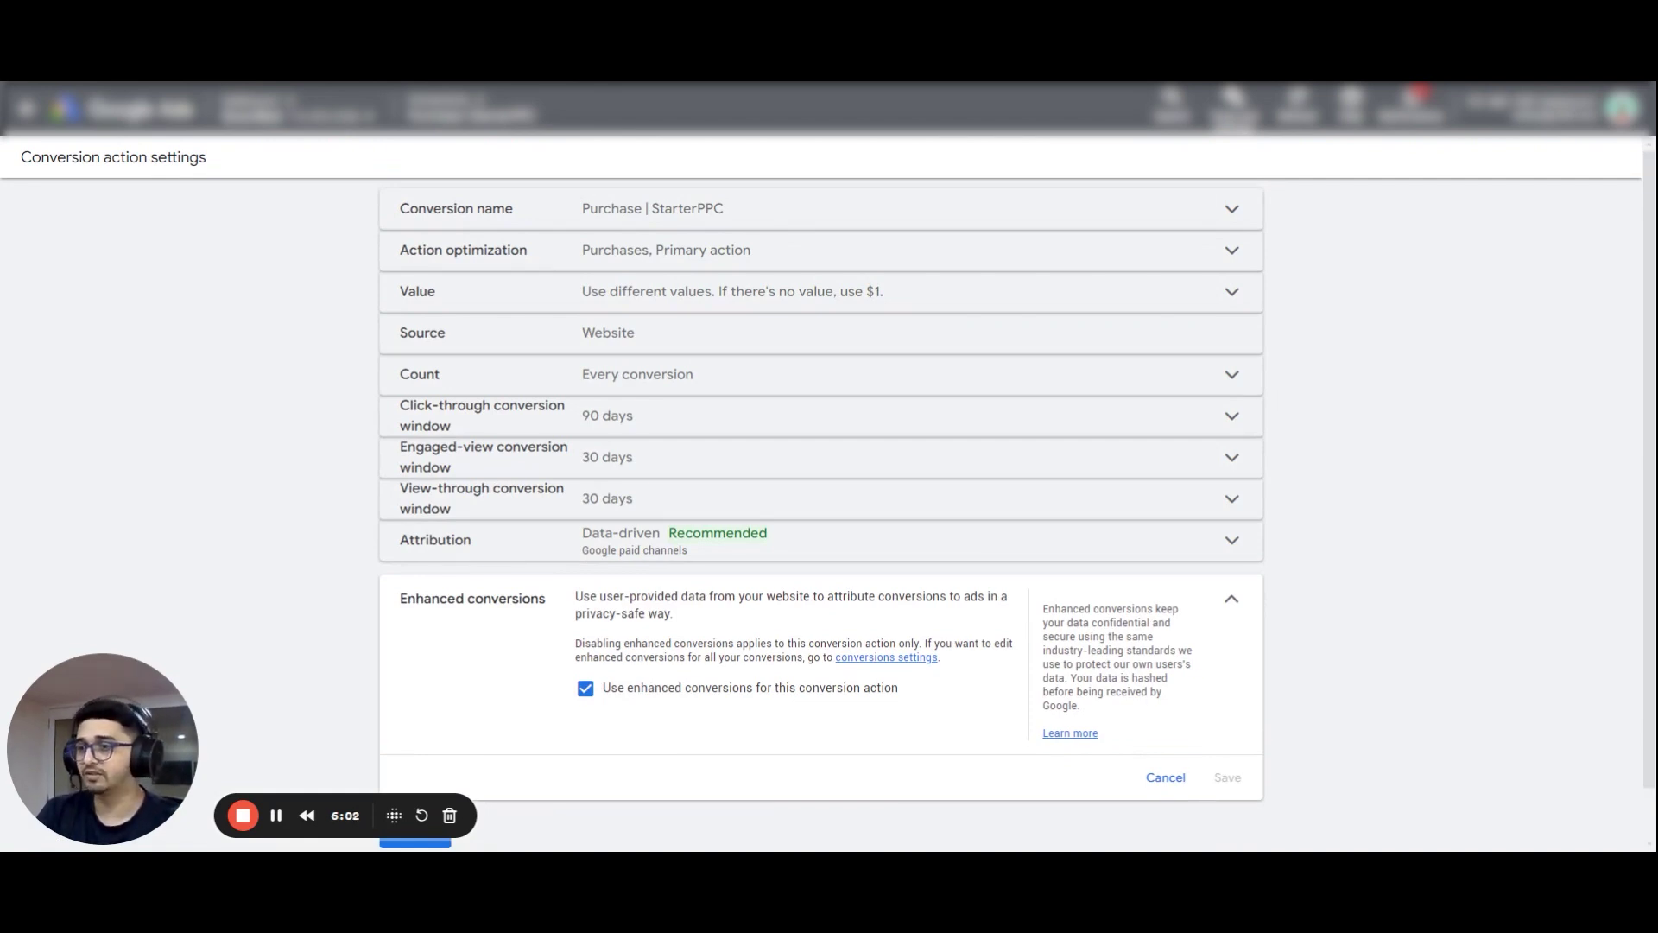
pyautogui.click(587, 691)
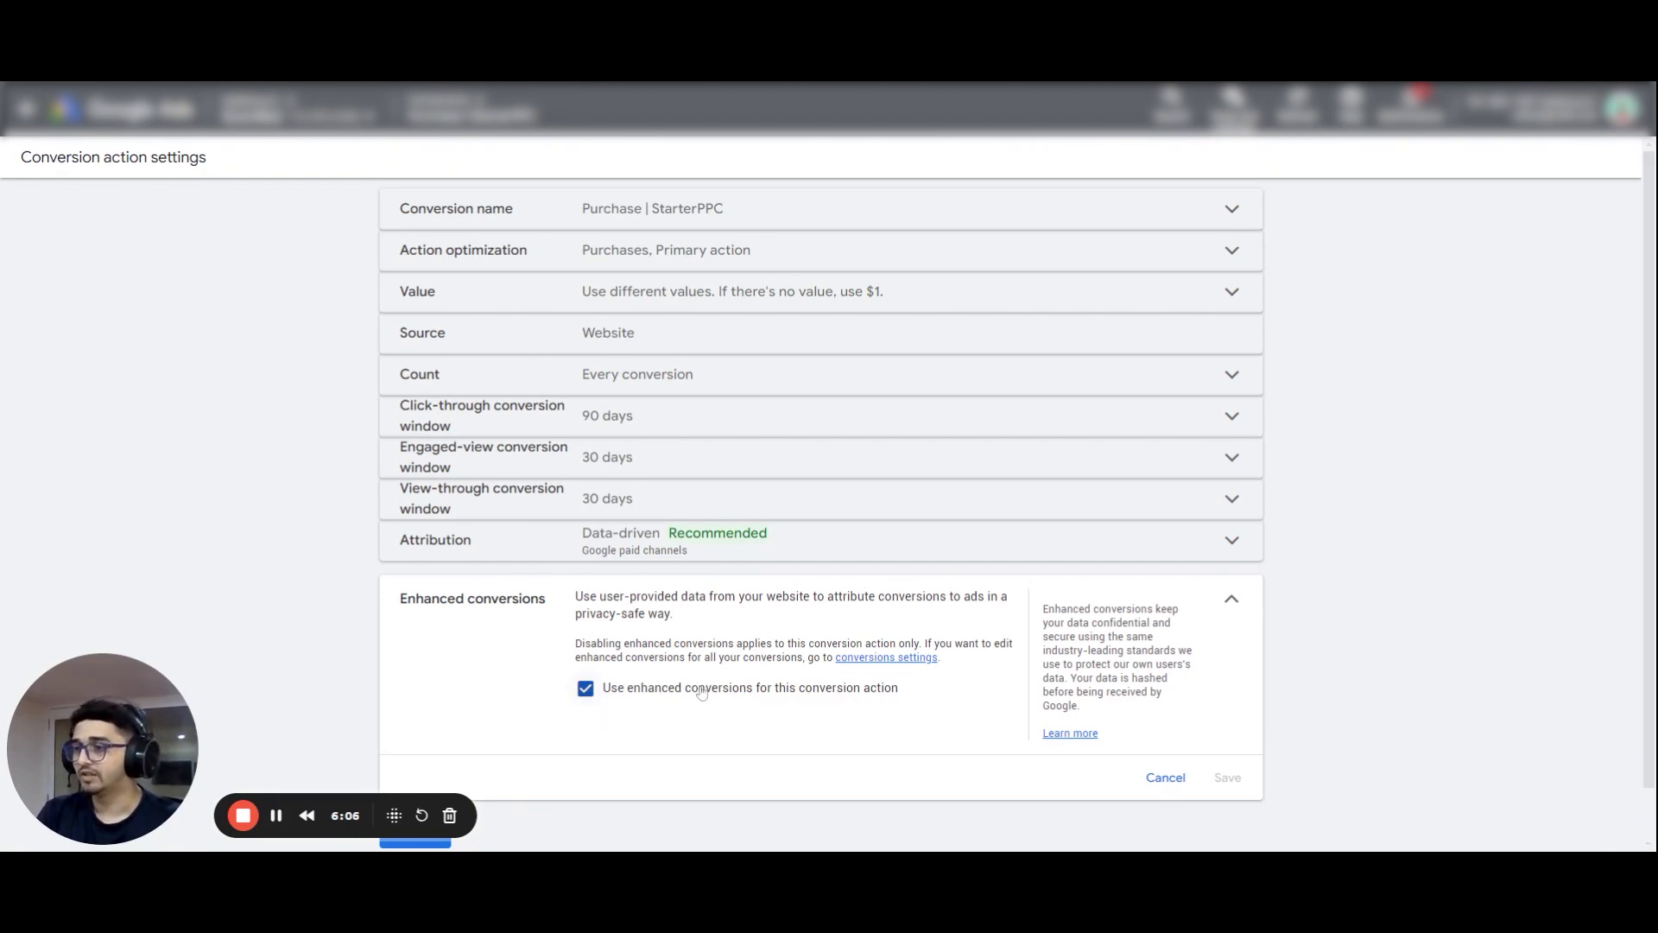
pyautogui.click(702, 693)
pyautogui.click(1174, 788)
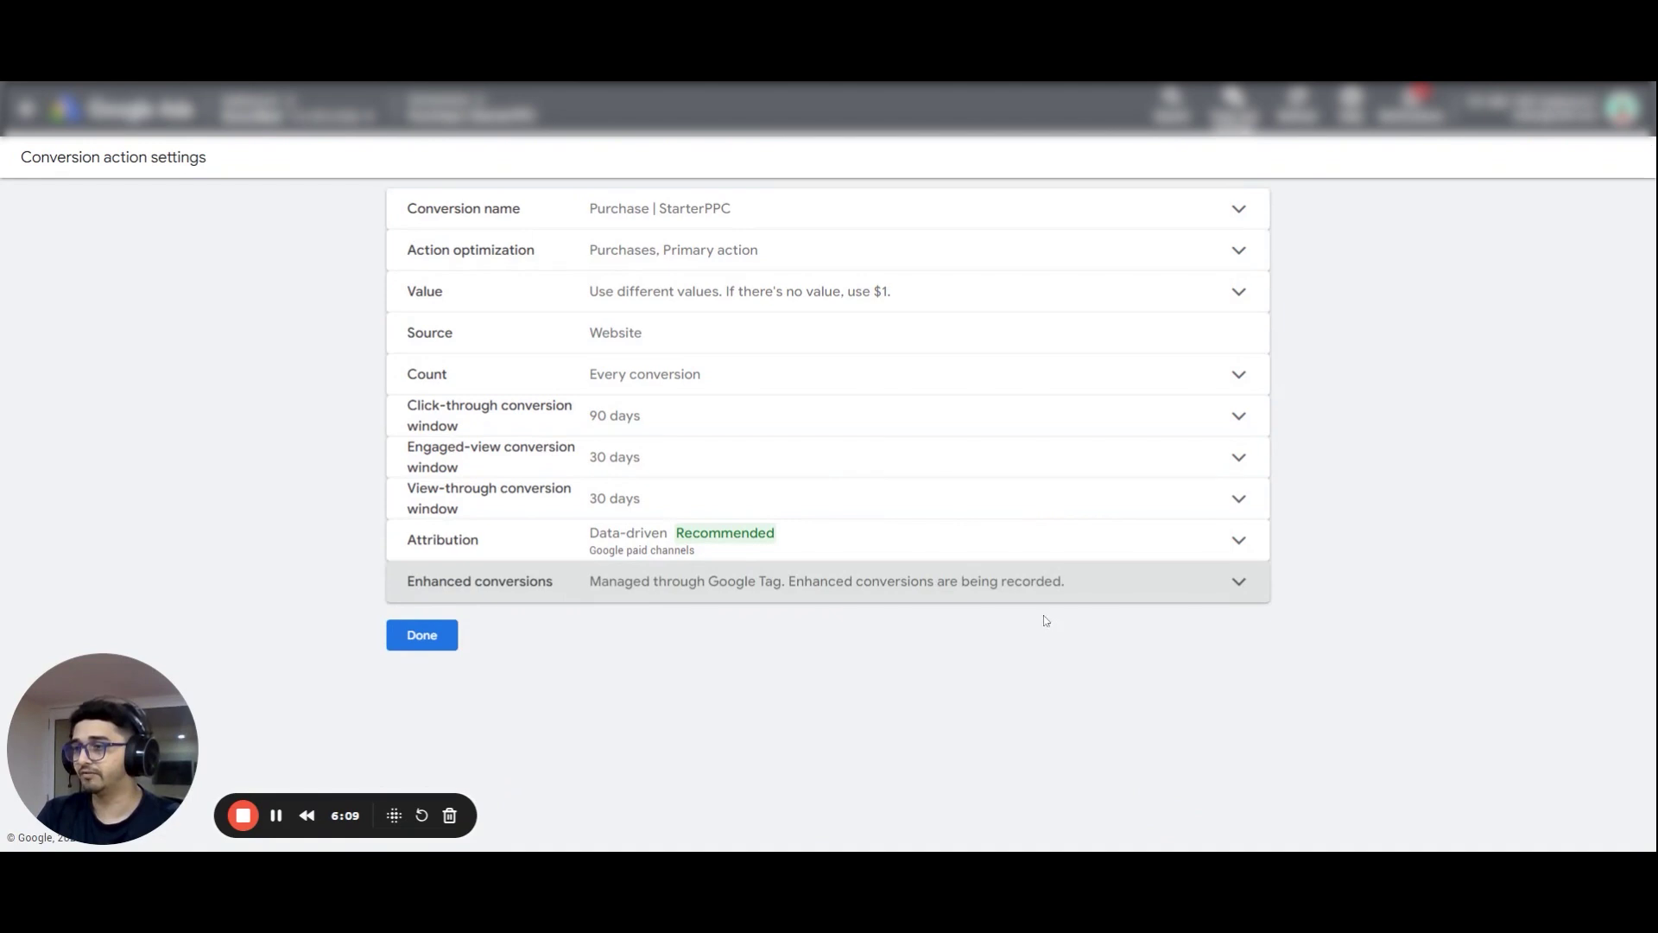
pyautogui.click(423, 636)
pyautogui.click(445, 738)
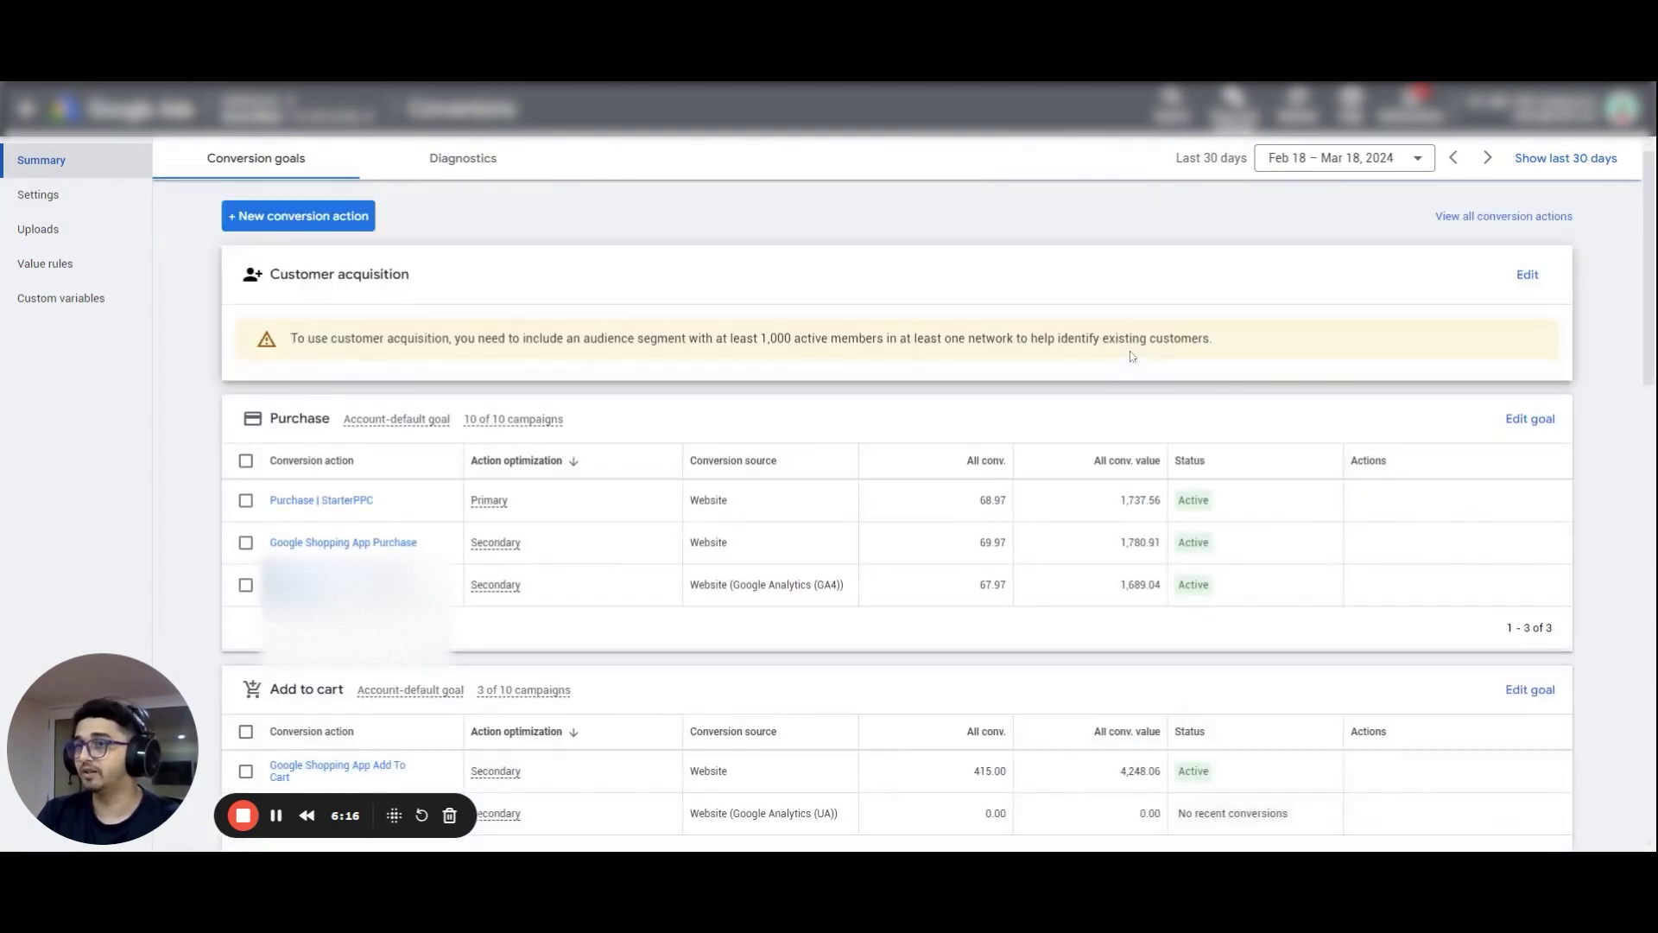
# - Examine the account-level Enhanced conversions setting and its available setup methods, then close it without saving
pyautogui.click(47, 196)
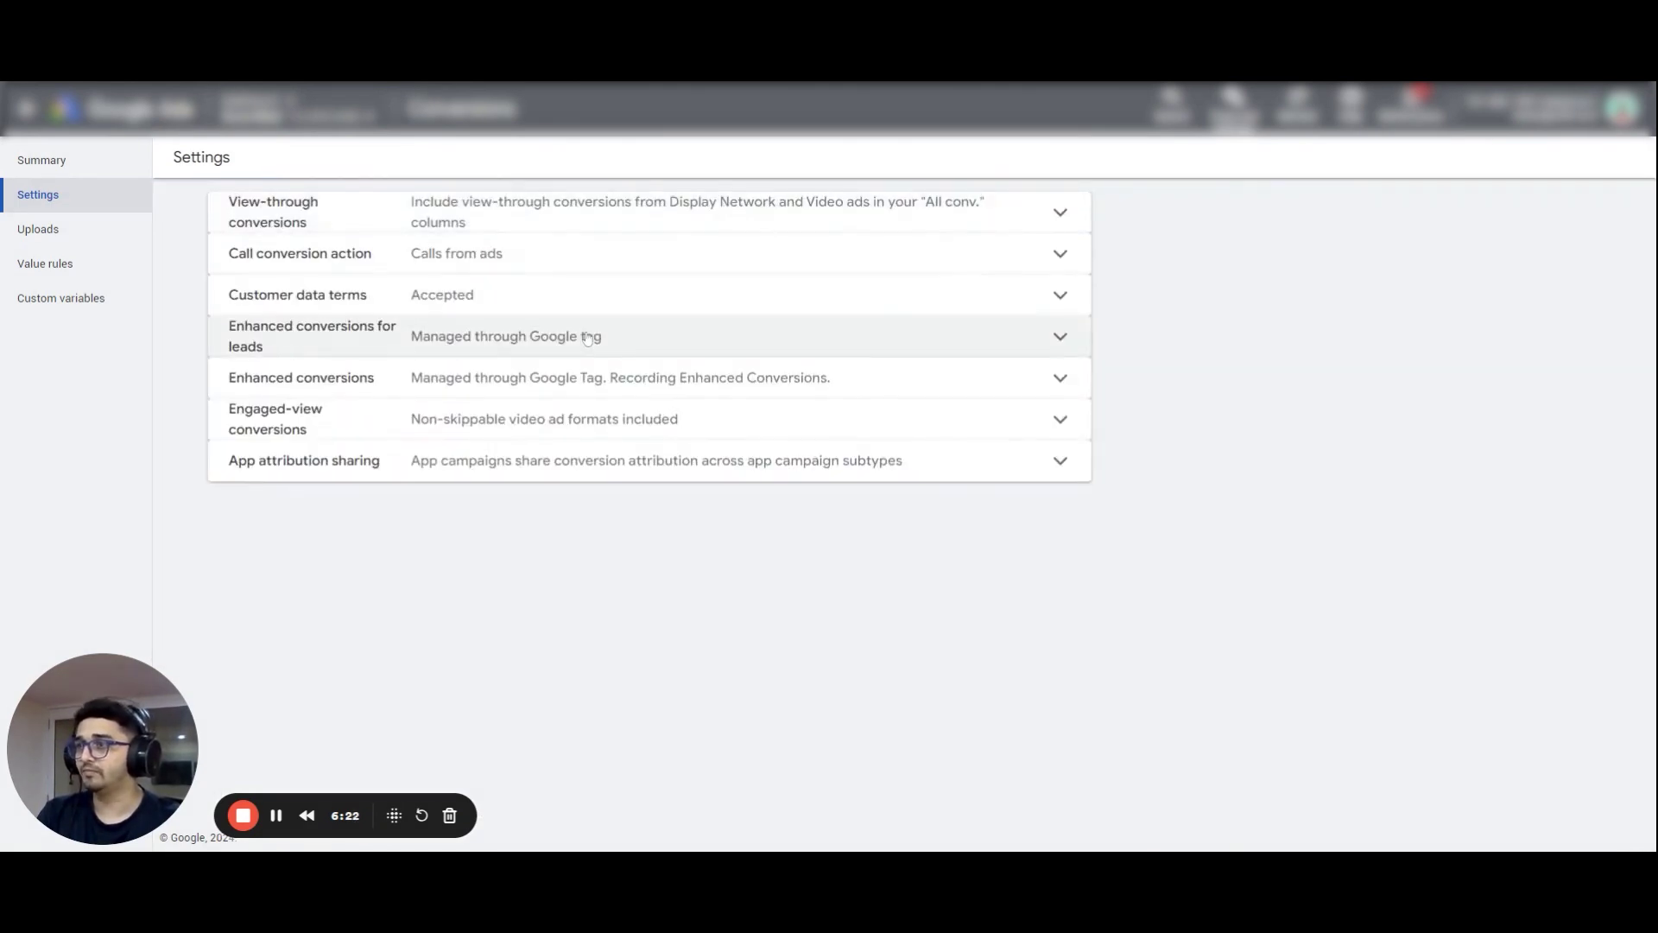
pyautogui.click(584, 382)
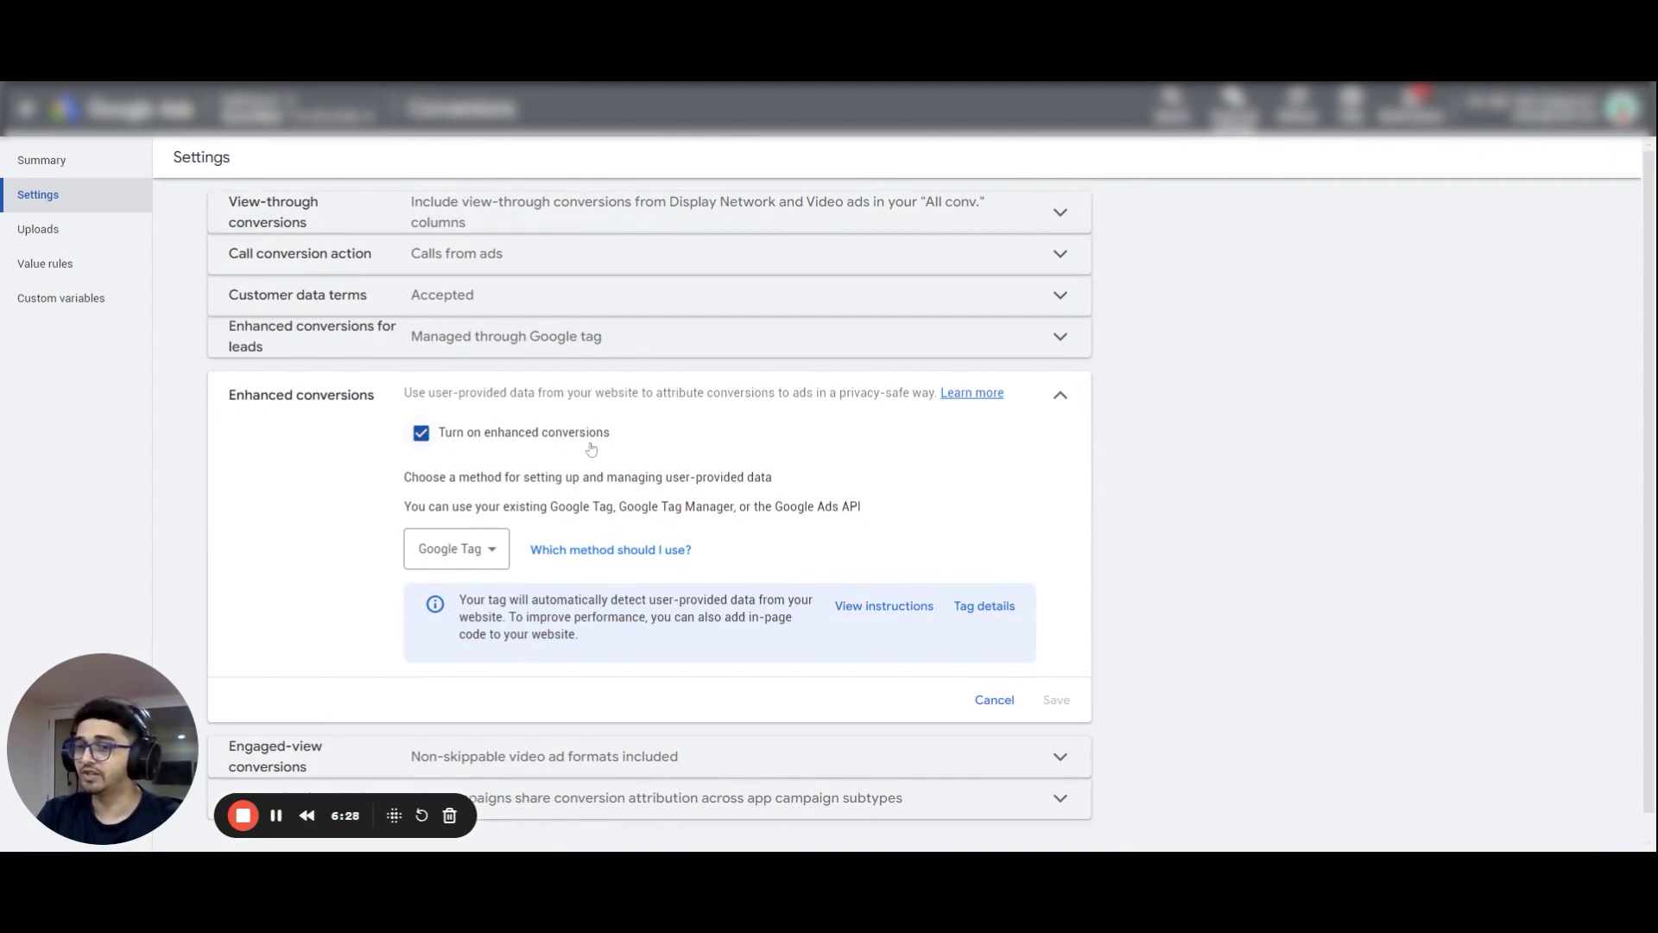
pyautogui.click(471, 557)
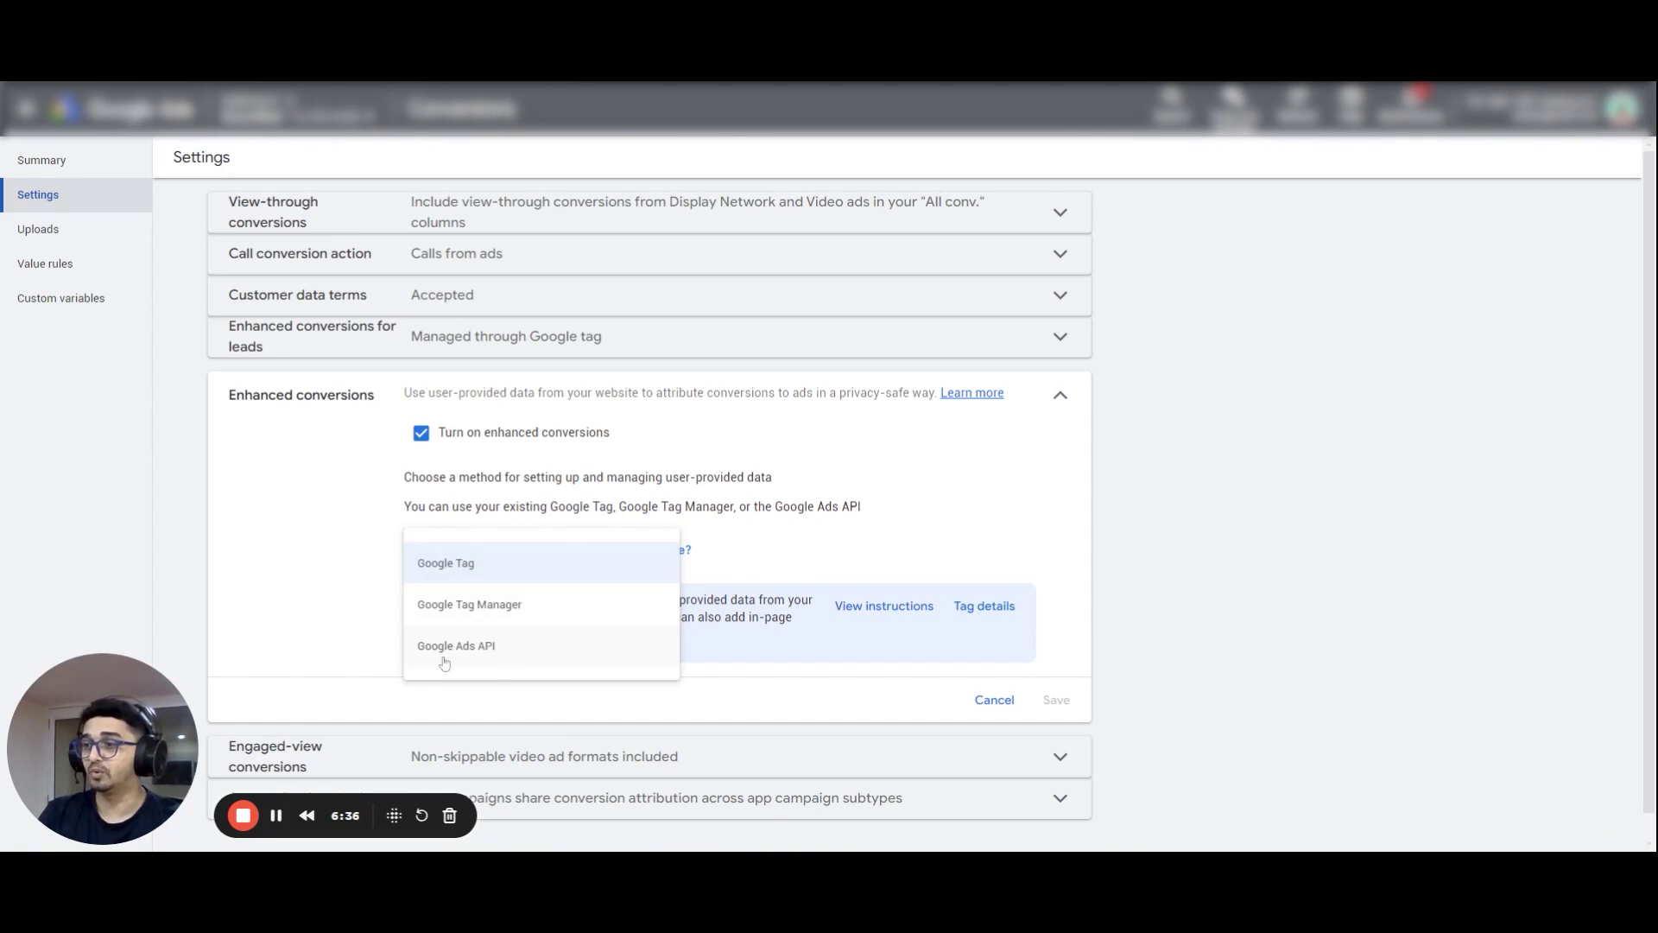
pyautogui.click(859, 490)
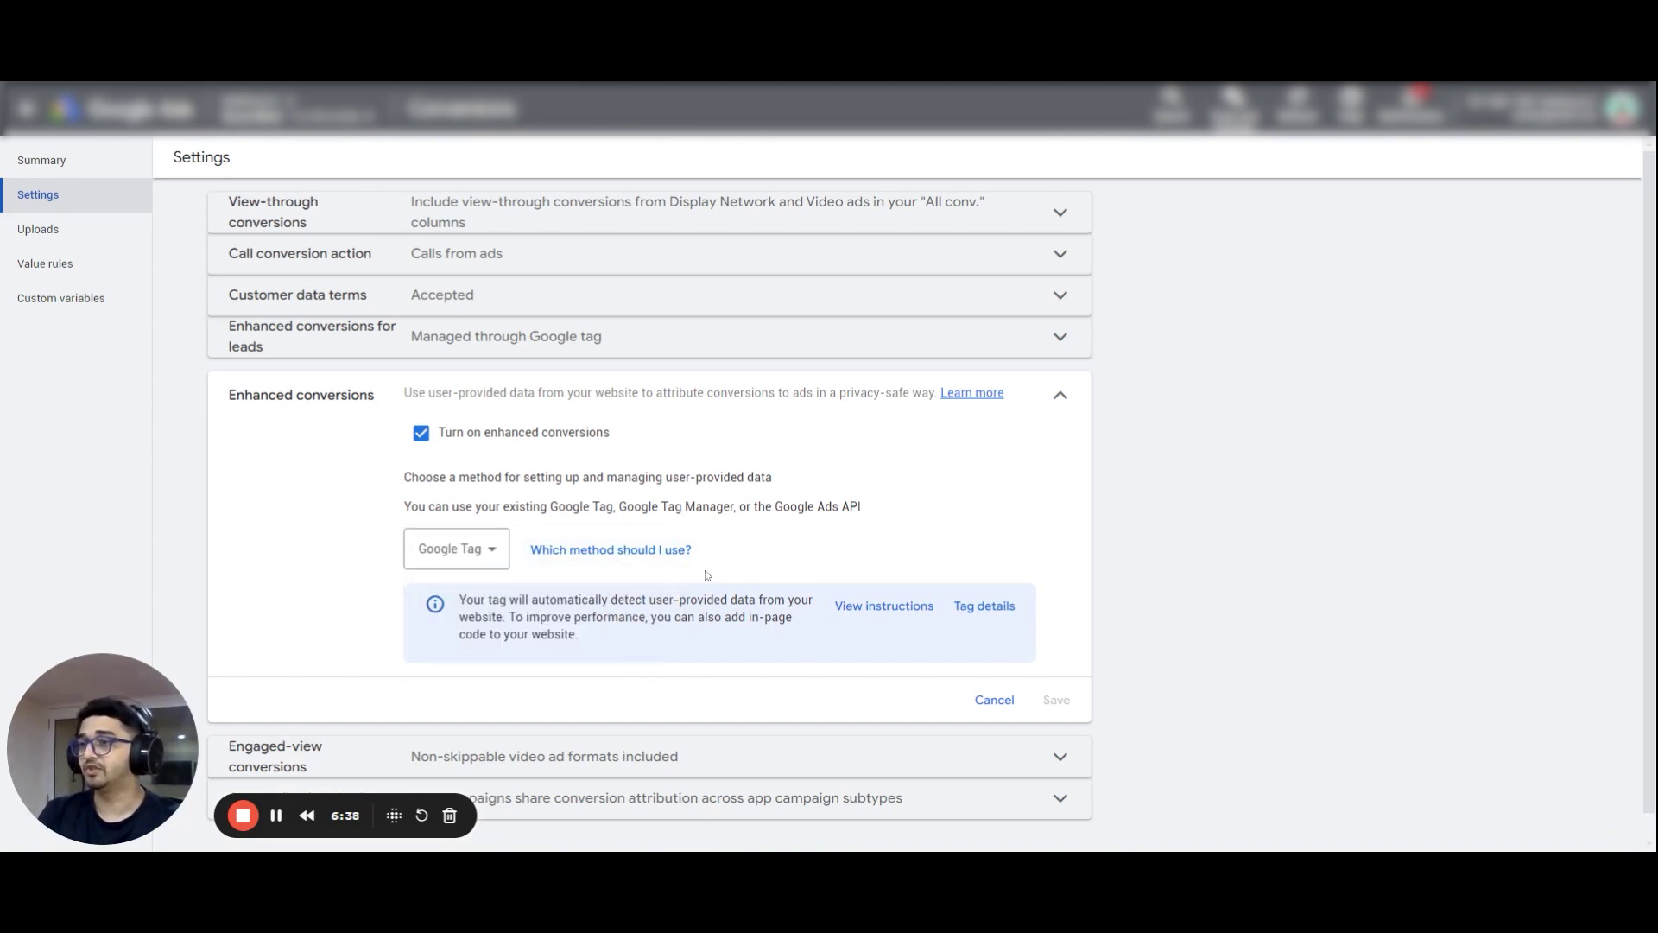
pyautogui.click(994, 700)
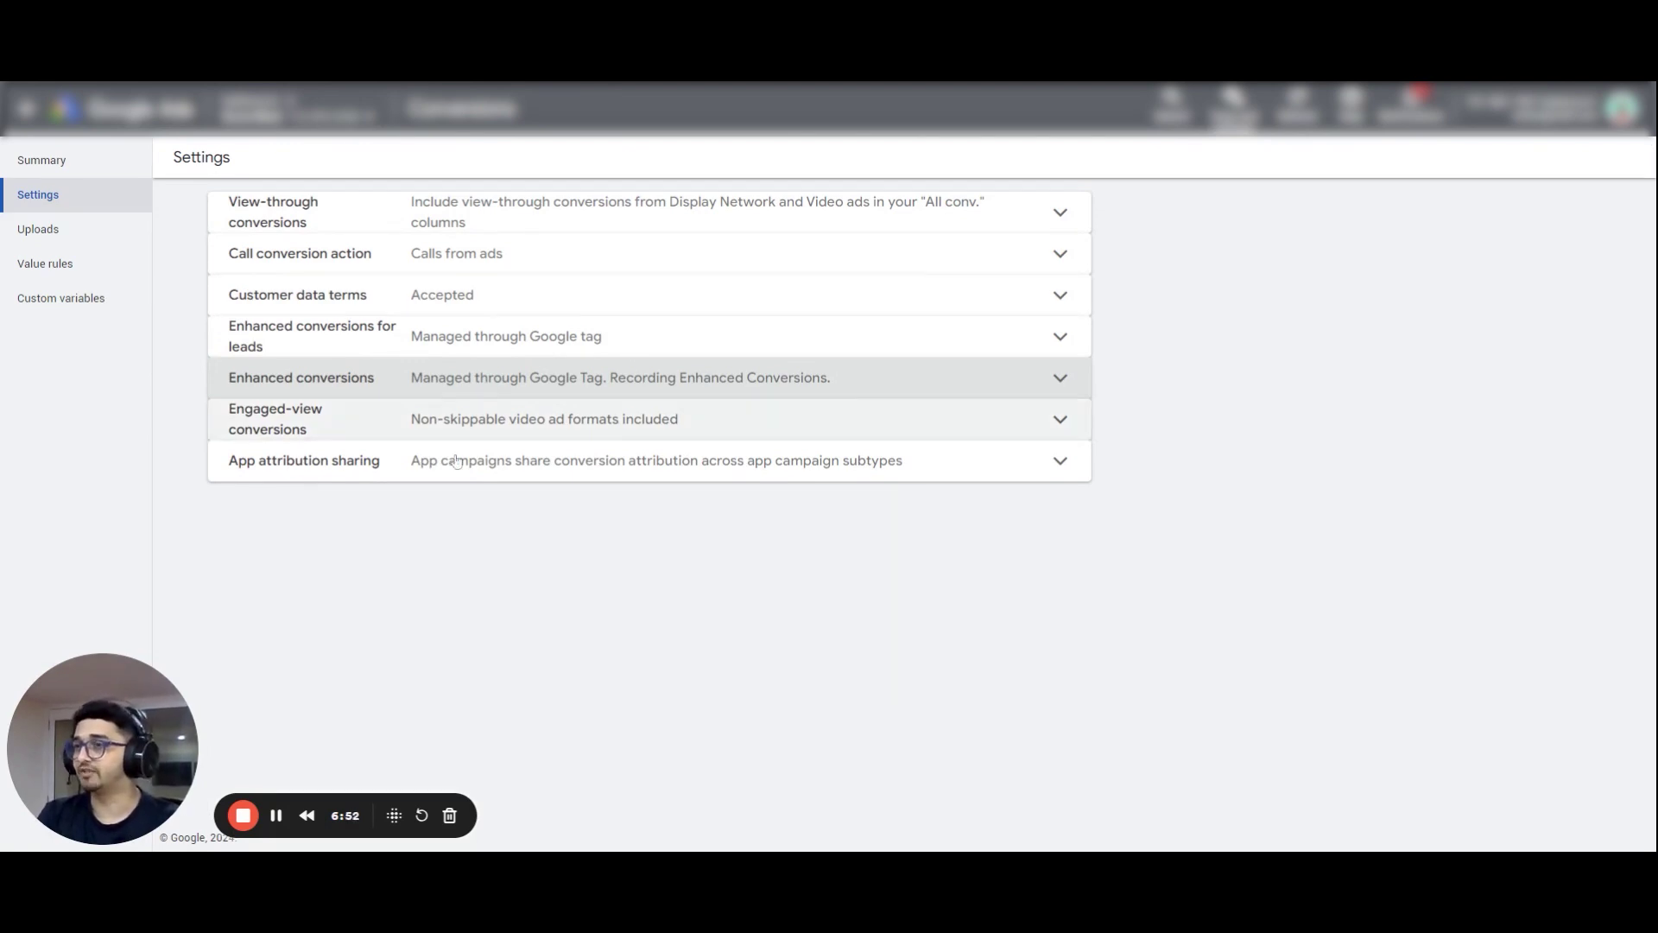
# - Return to the all-campaigns overview and reopen the account's conversions summary from there
pyautogui.click(28, 108)
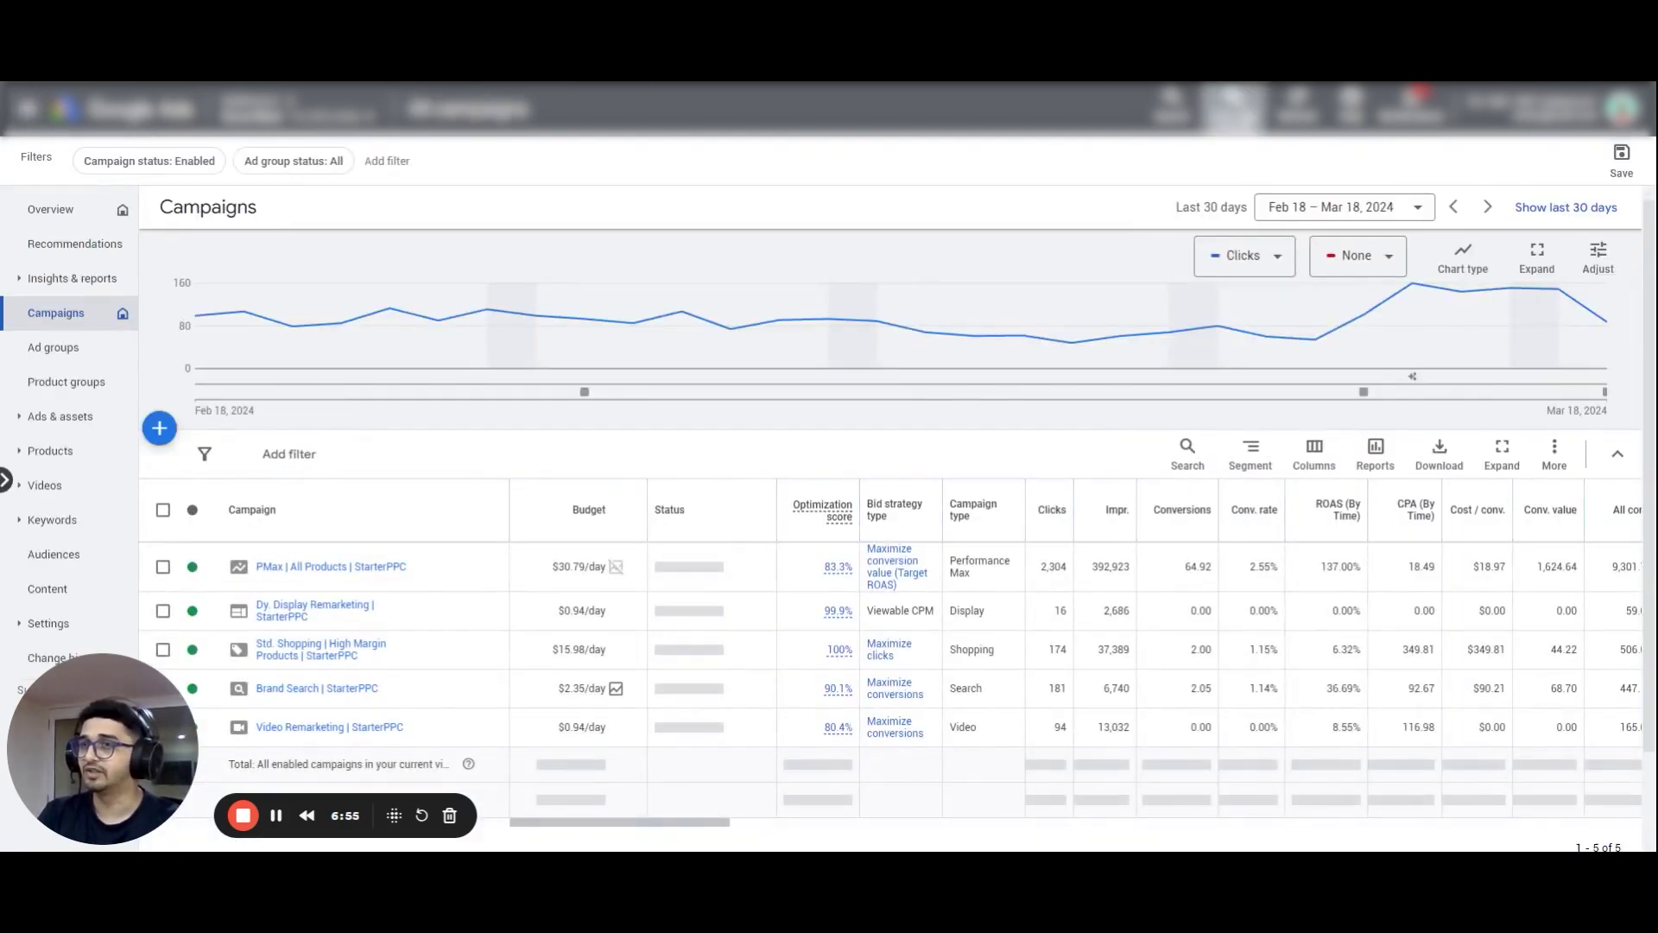
pyautogui.click(1233, 108)
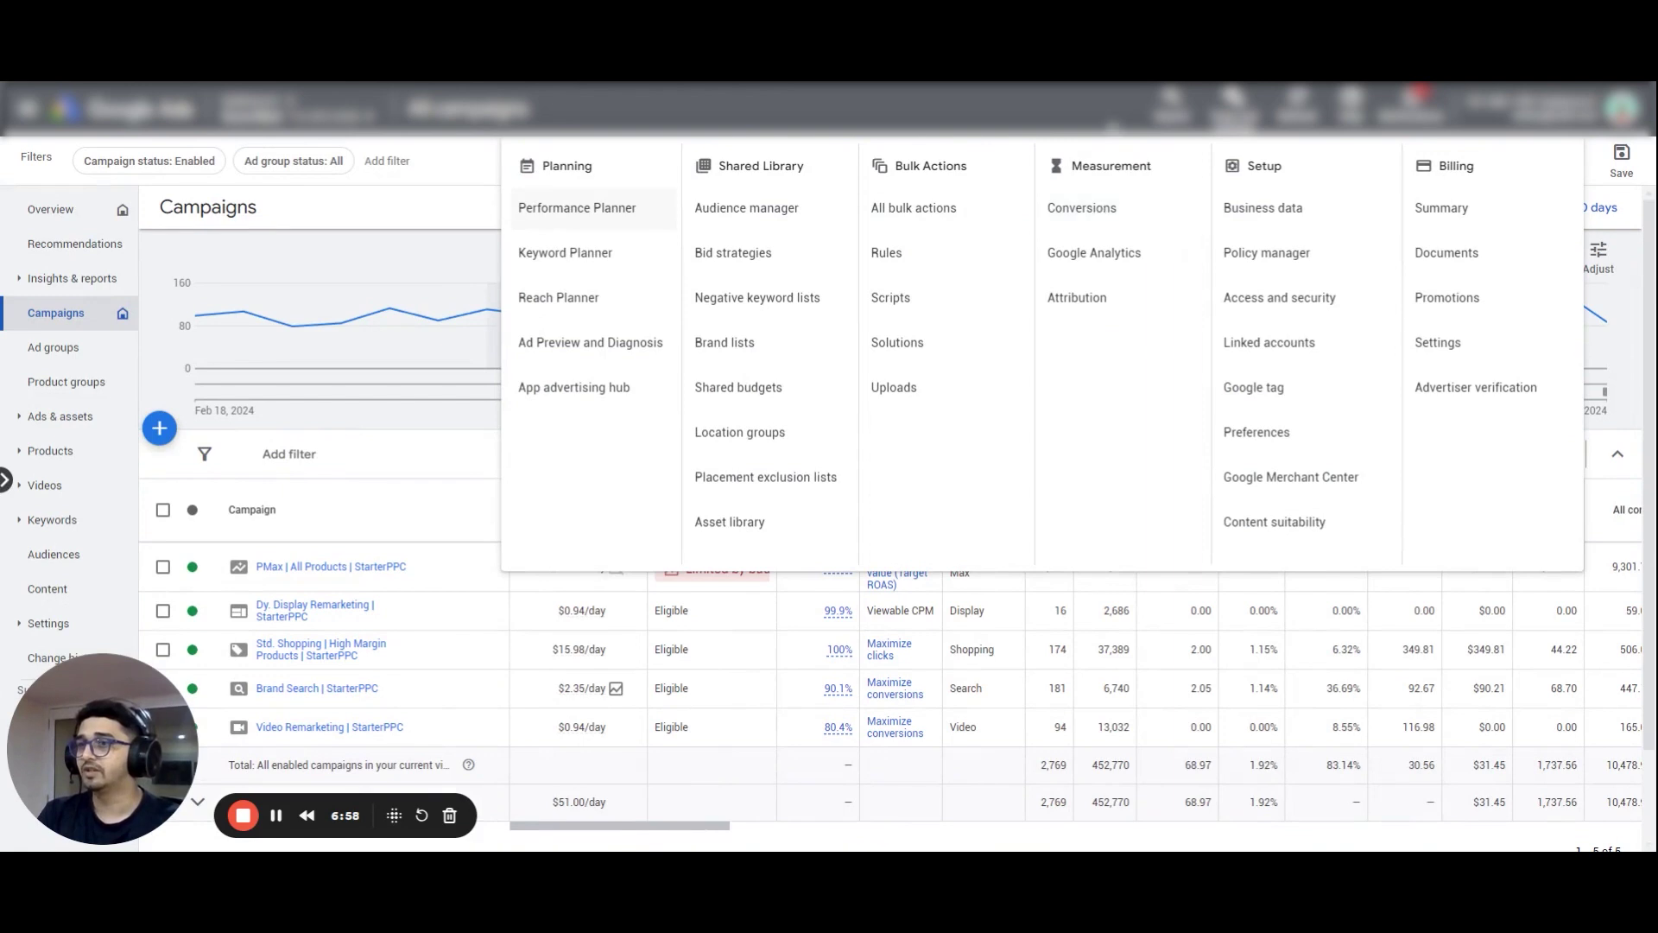
pyautogui.click(1114, 127)
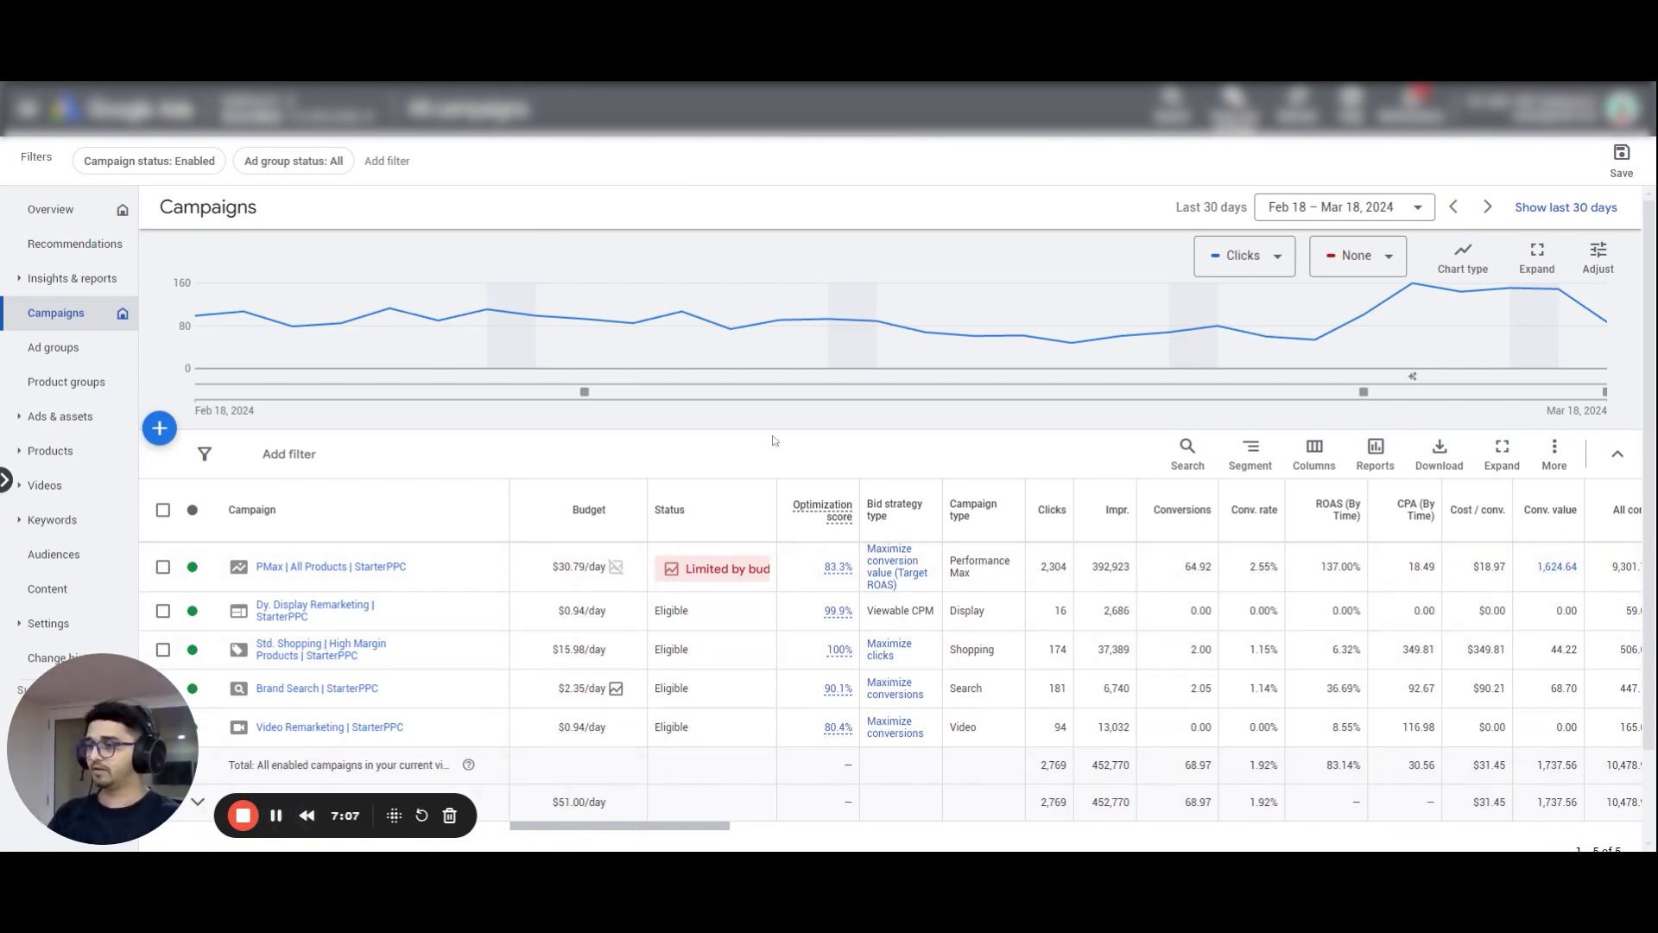
pyautogui.moveTo(960, 363)
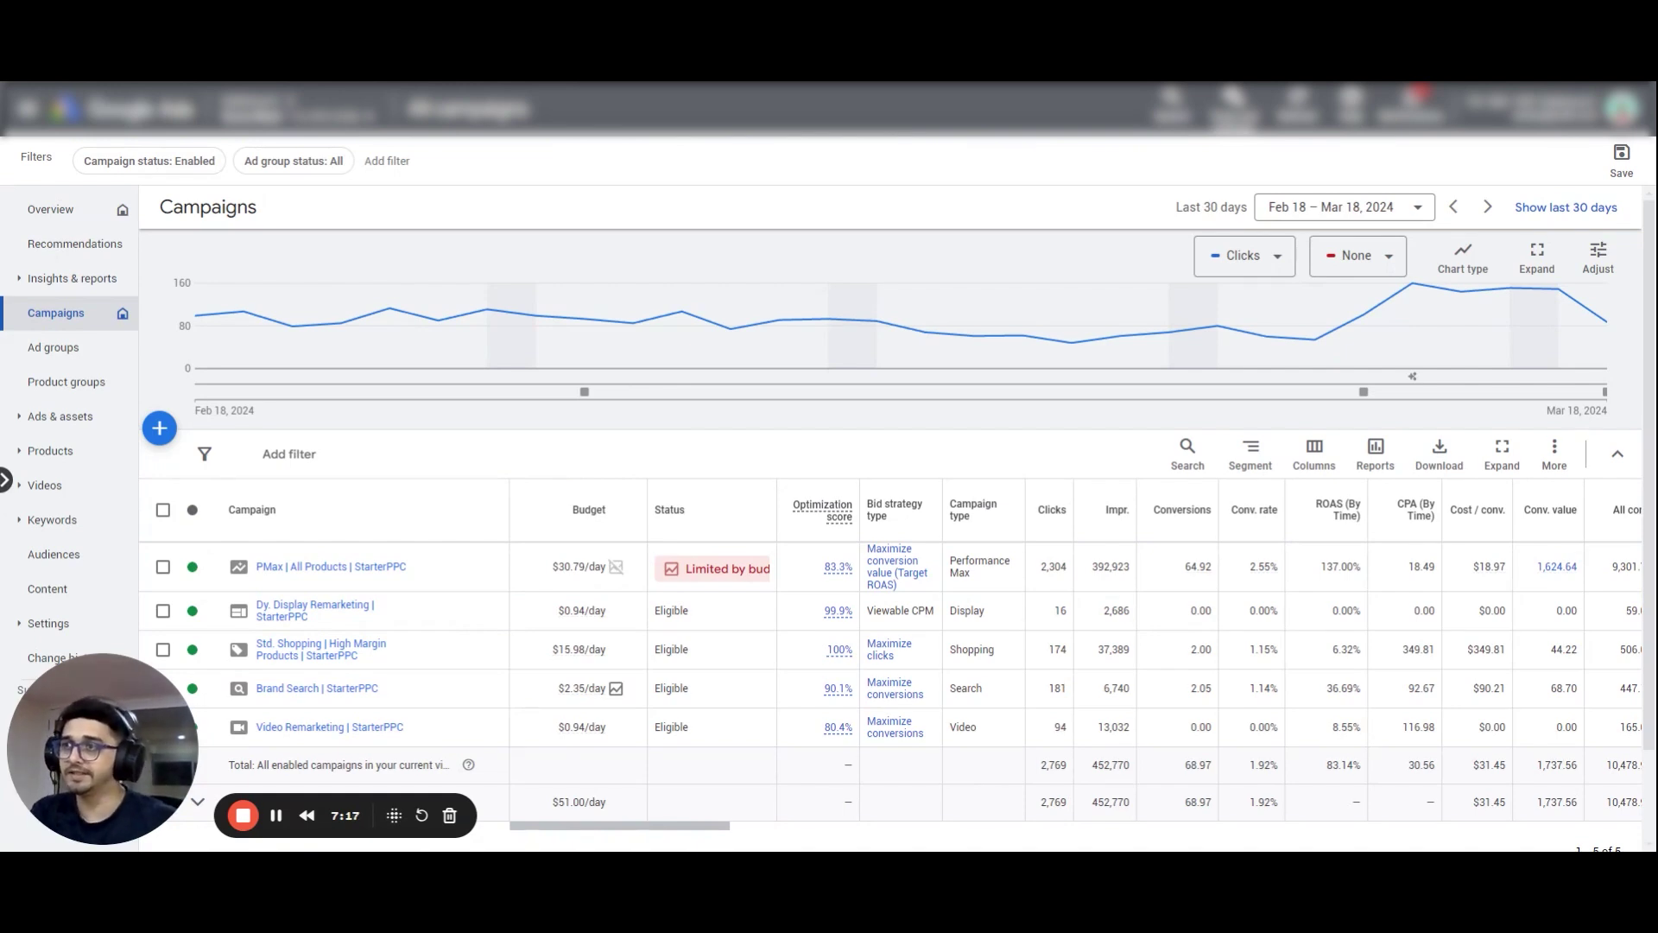
pyautogui.click(1246, 138)
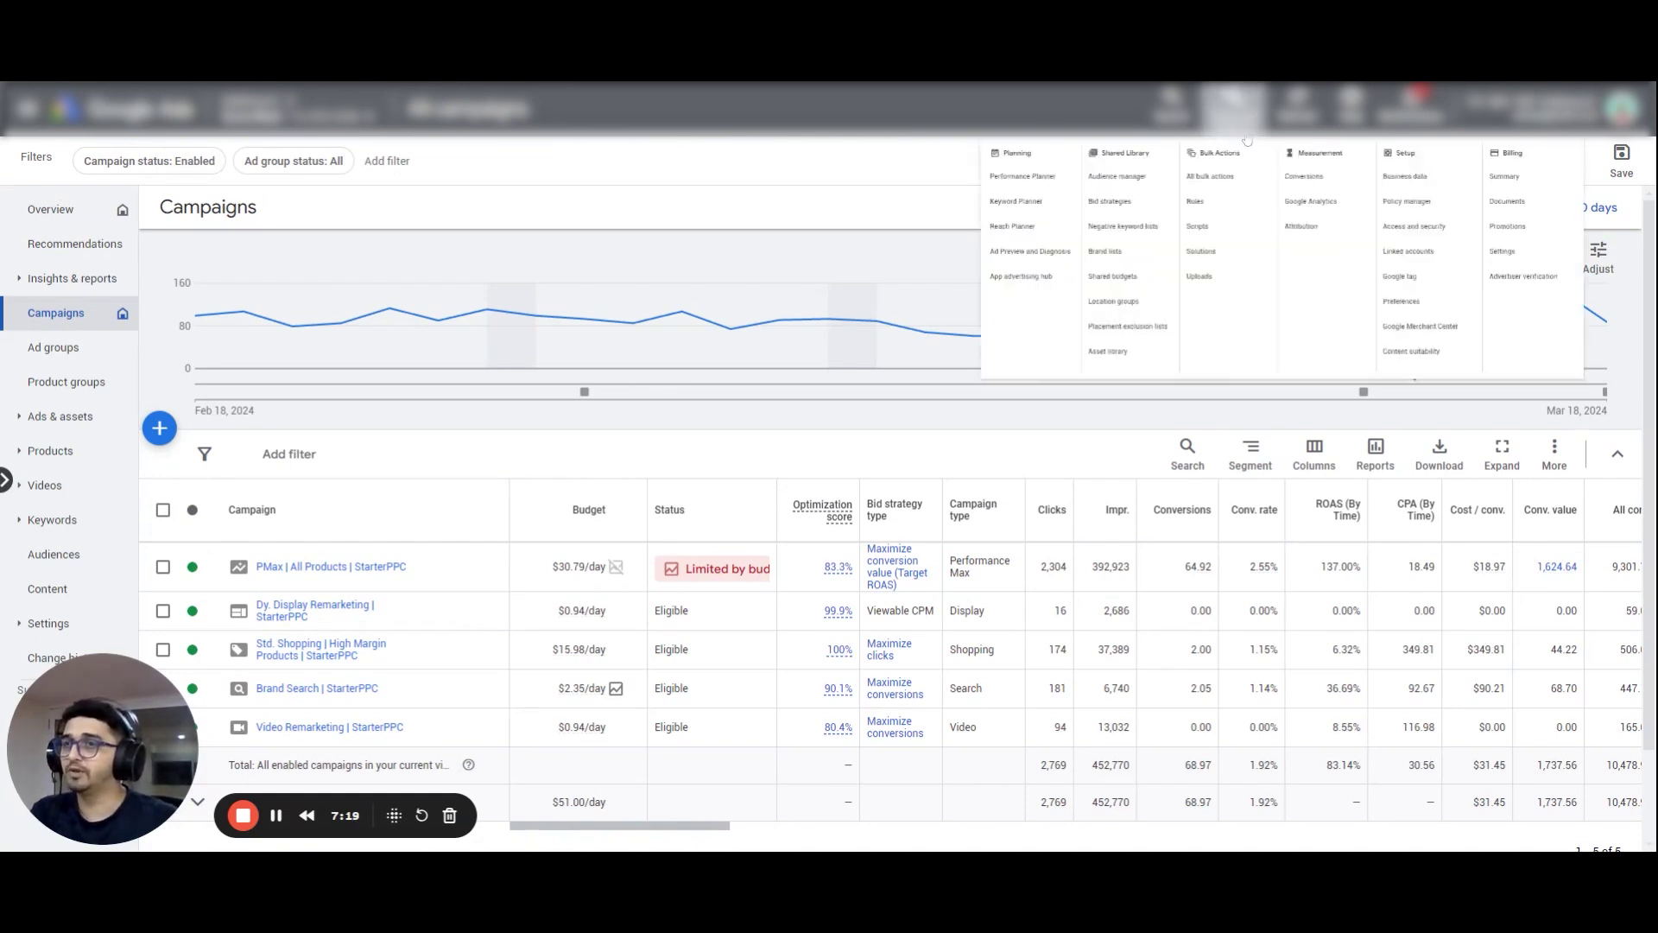
pyautogui.click(1078, 212)
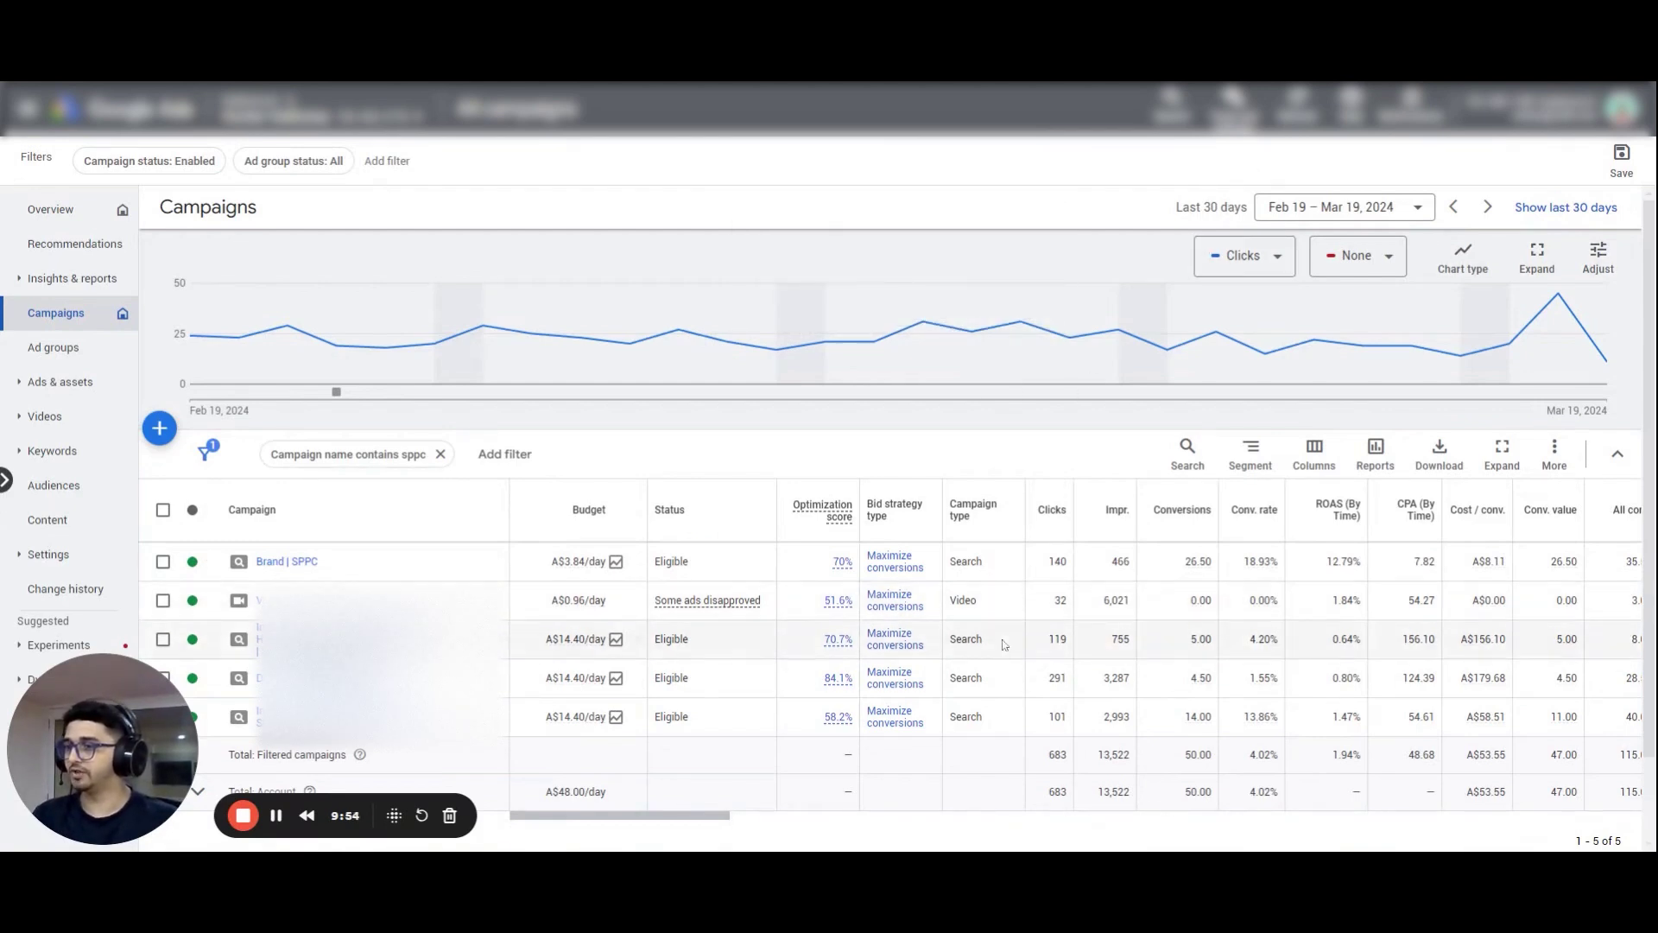
# - Open the lead generation account's conversions summary and review the Submit lead form, Phone call lead and Contact goals
pyautogui.click(1231, 108)
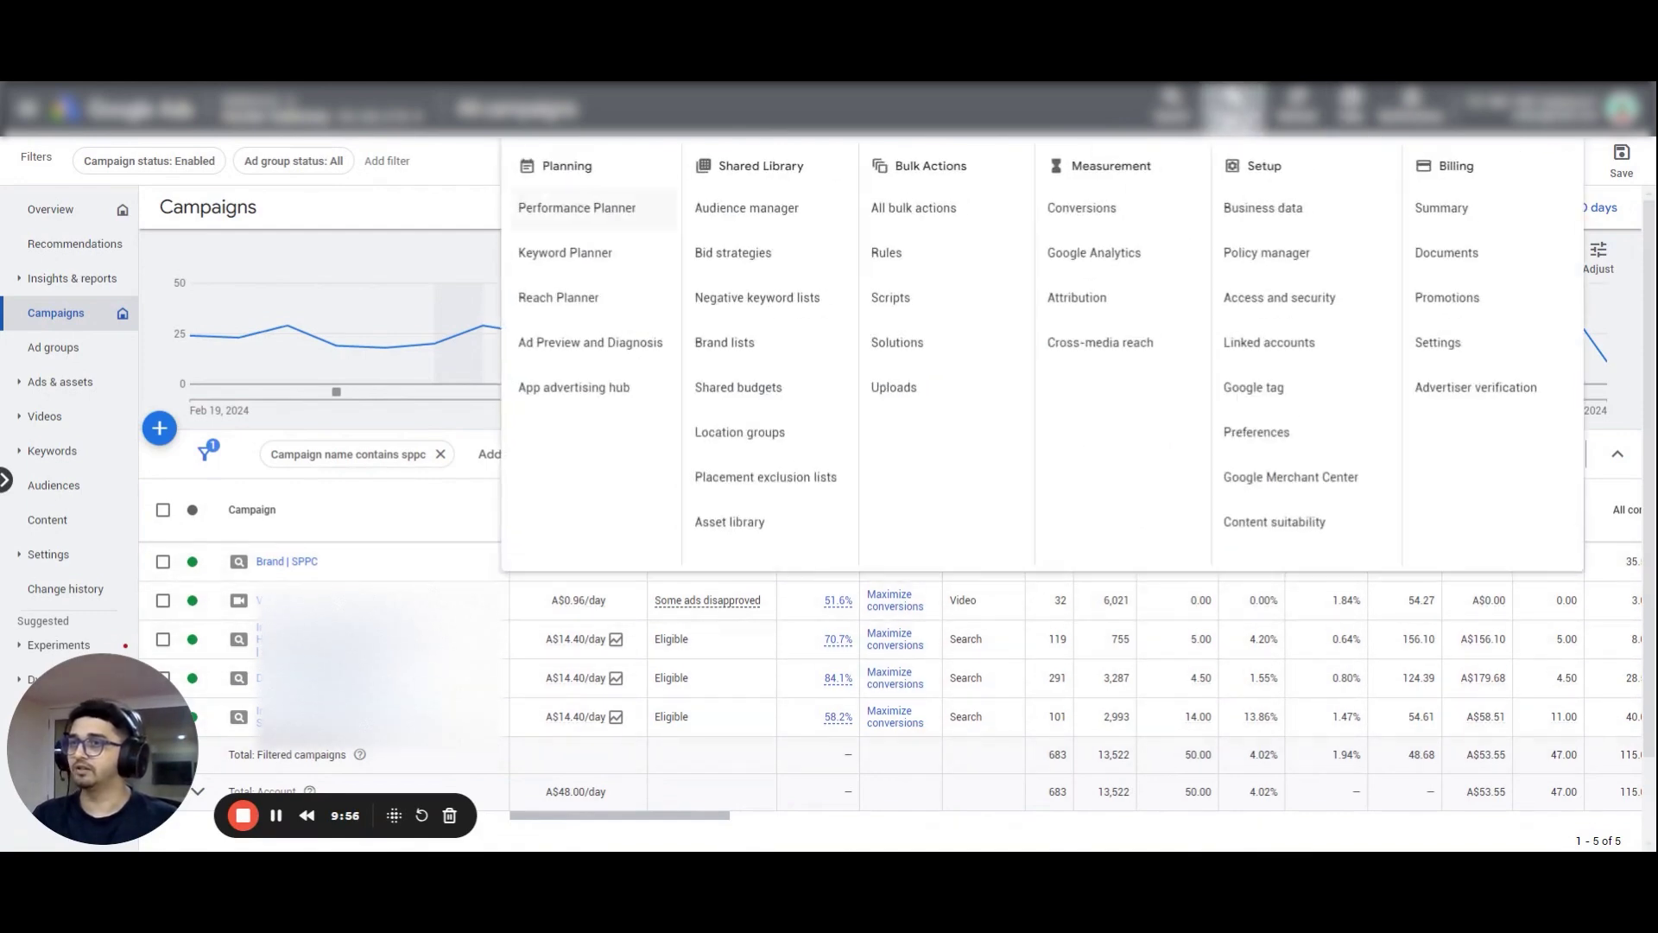
pyautogui.click(1071, 209)
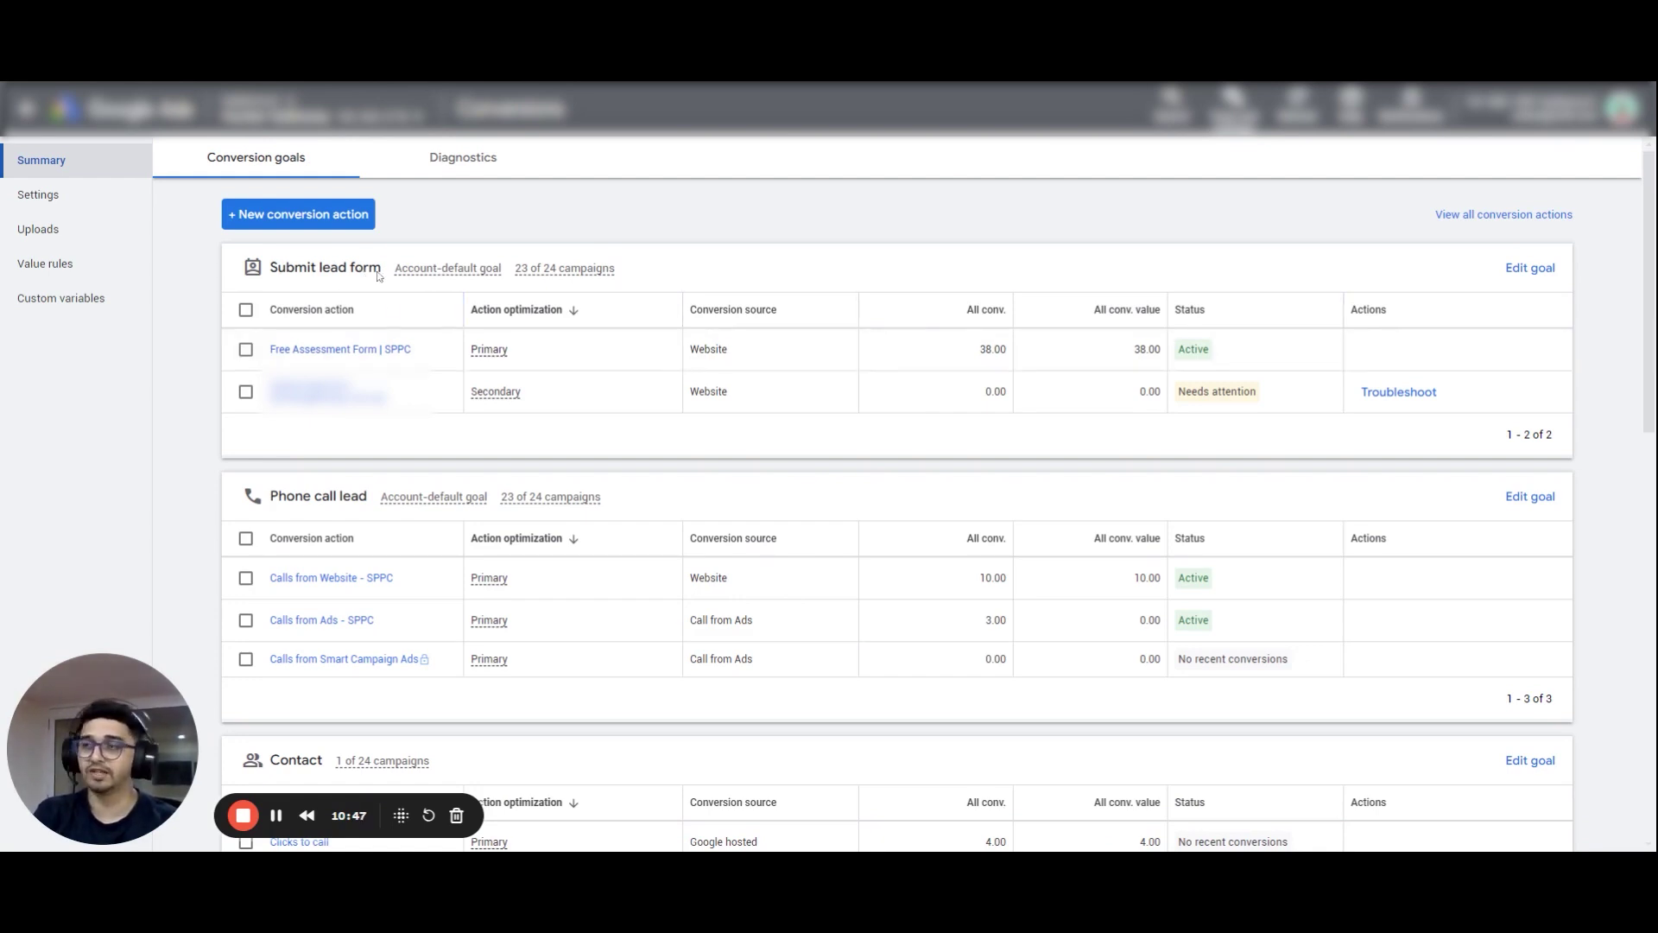
pyautogui.scroll(-1, 631, 486)
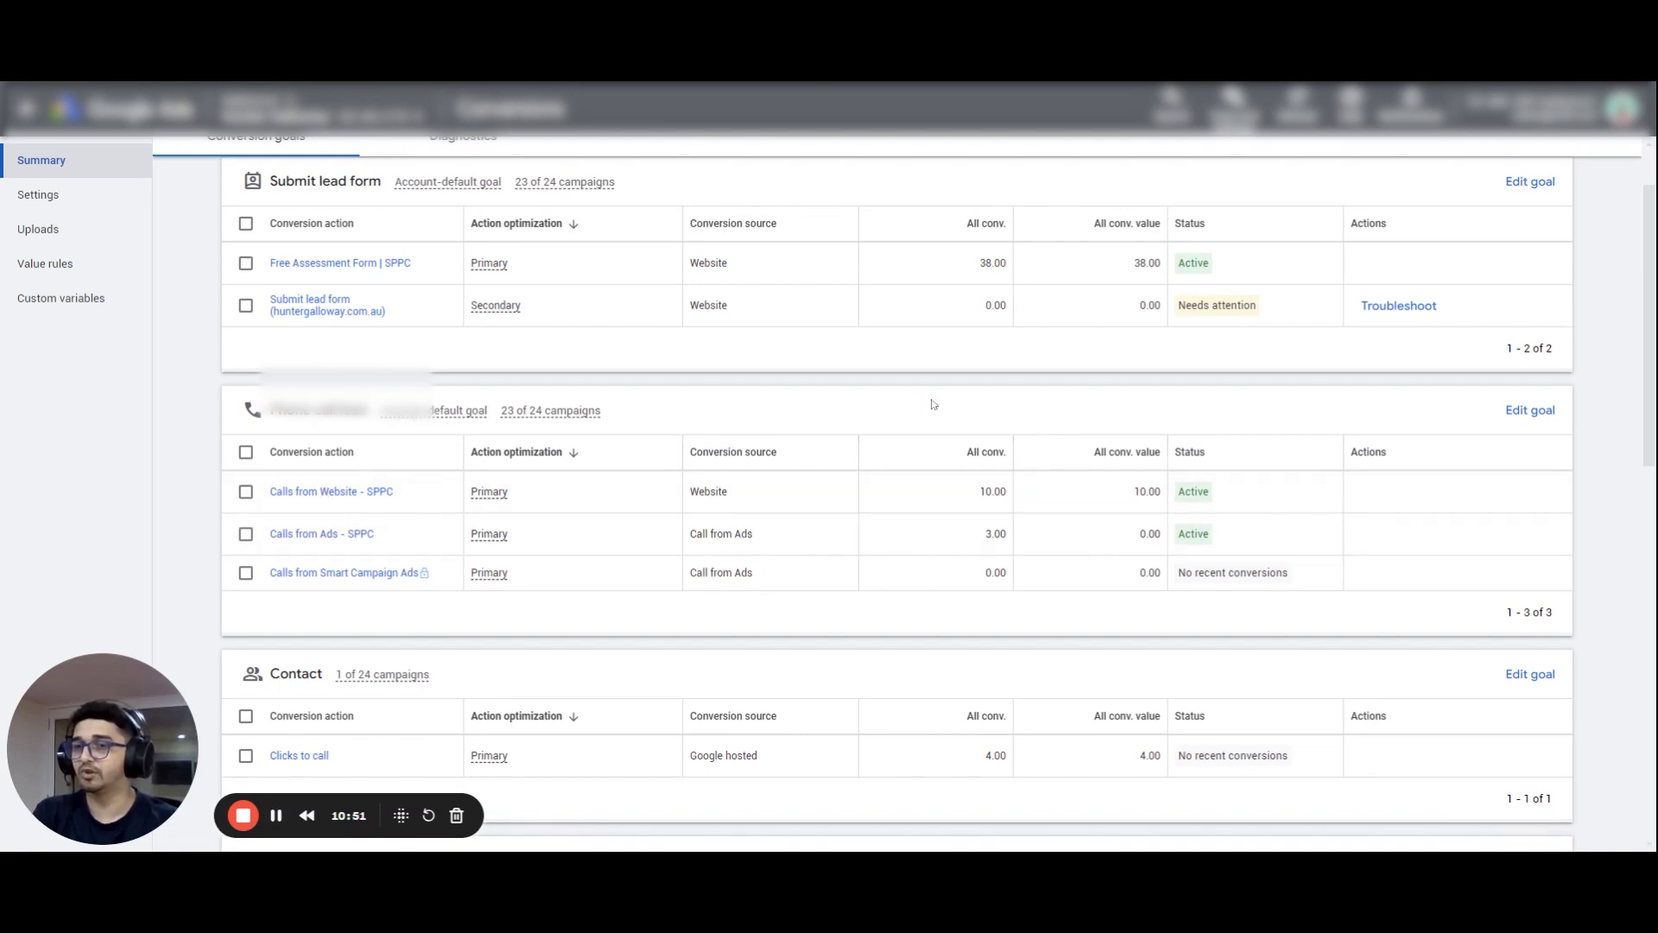
pyautogui.scroll(1, 985, 412)
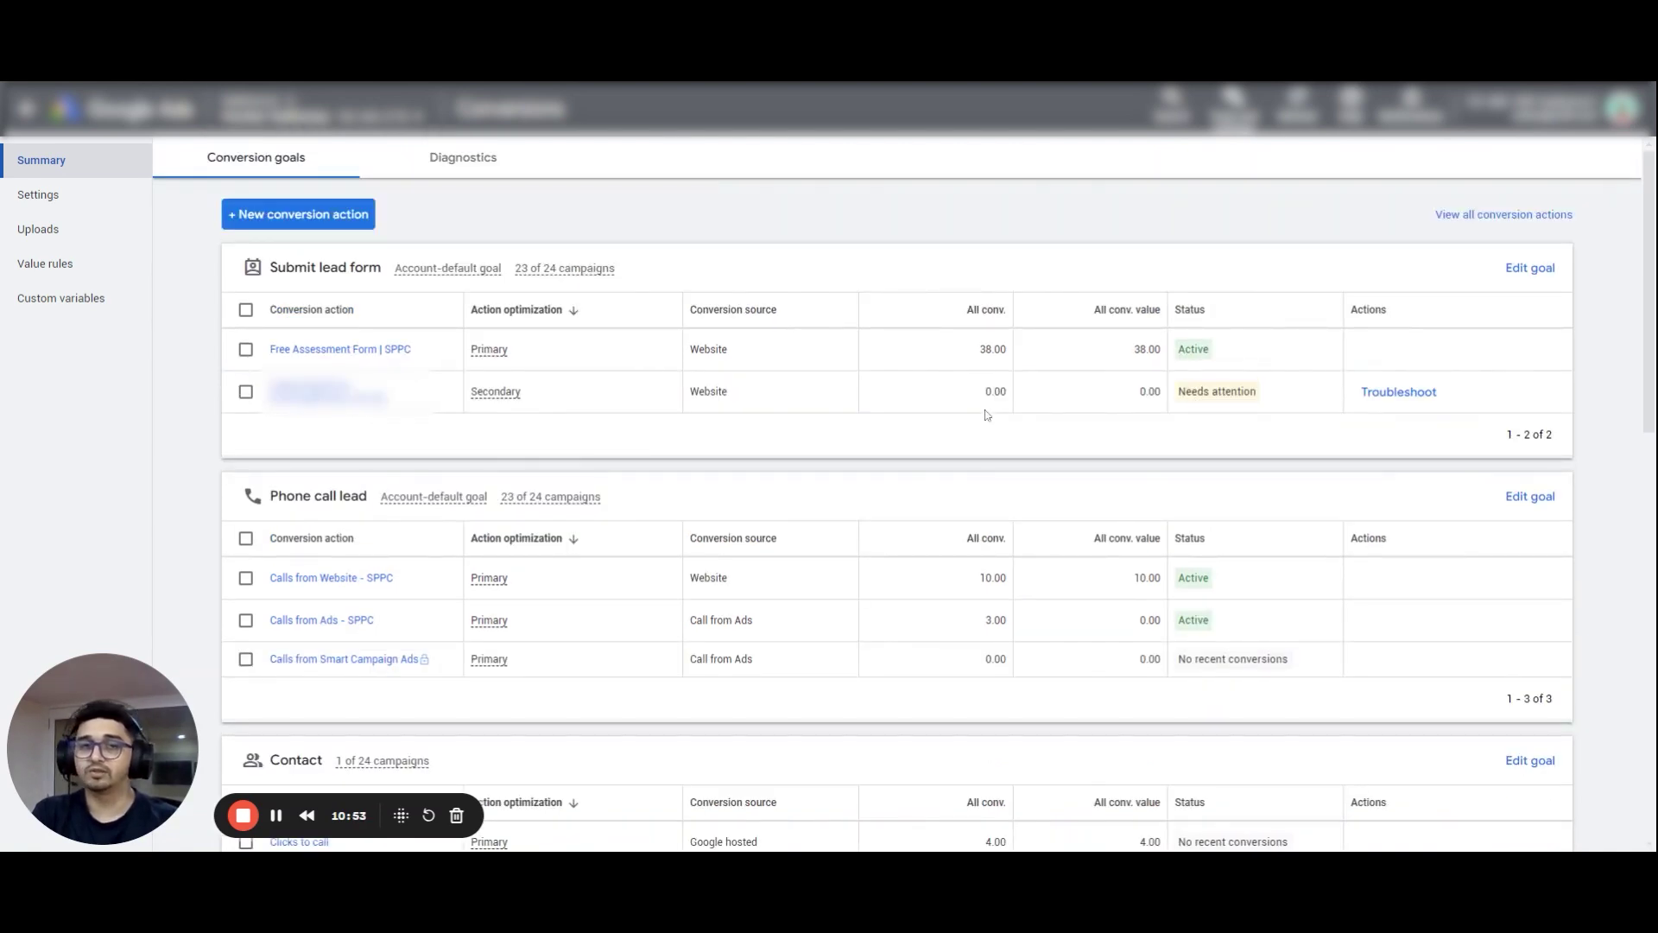